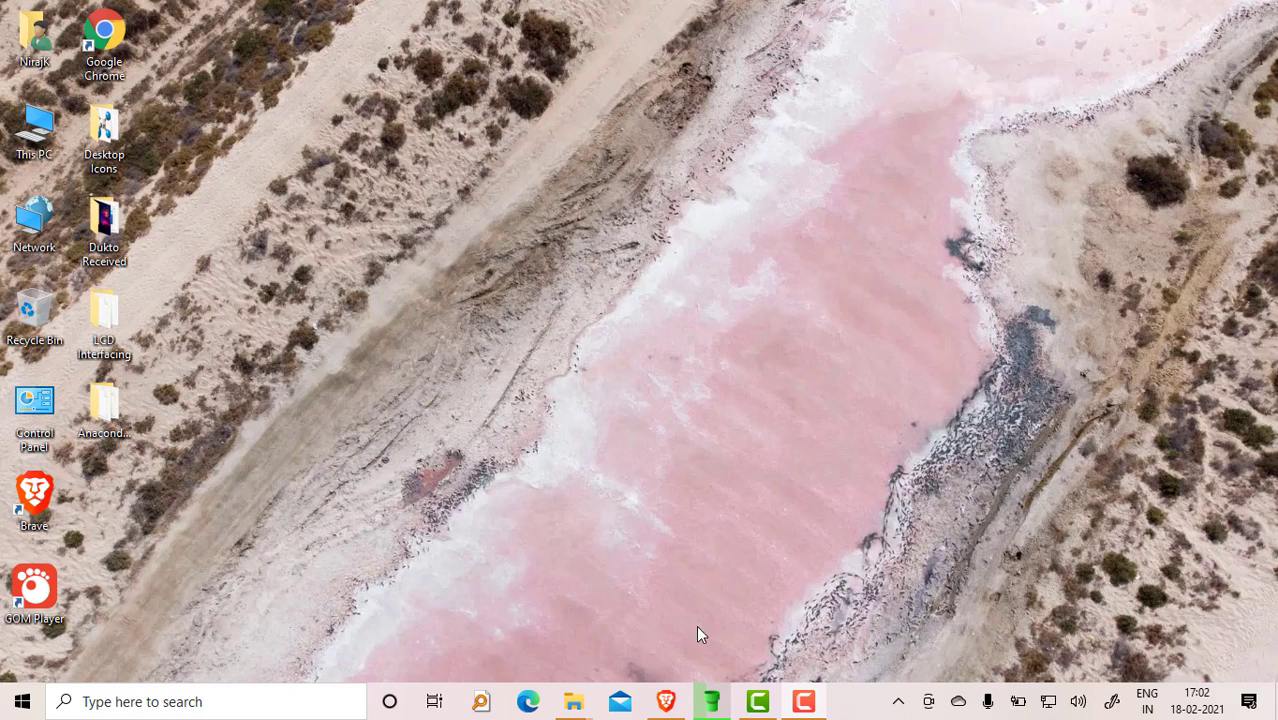
# Step: Search Google in Brave for 'windows journal download'
pyautogui.click(665, 701)
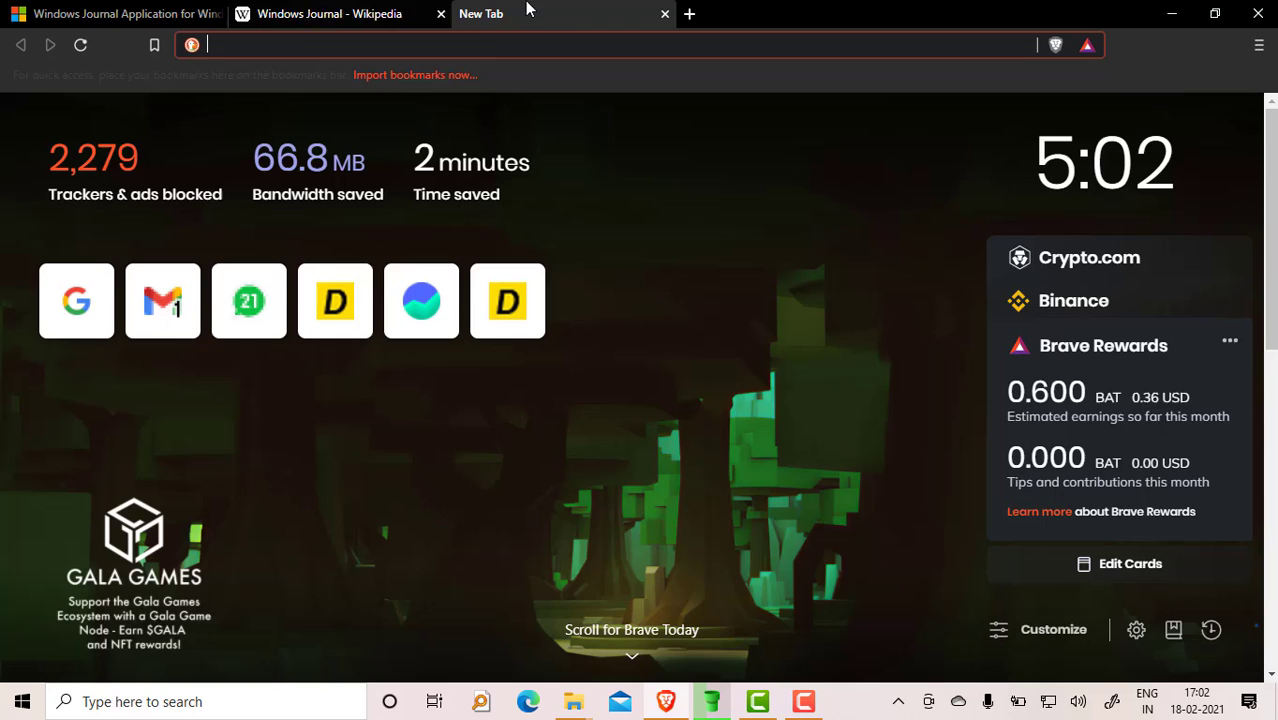
pyautogui.write('google.com')
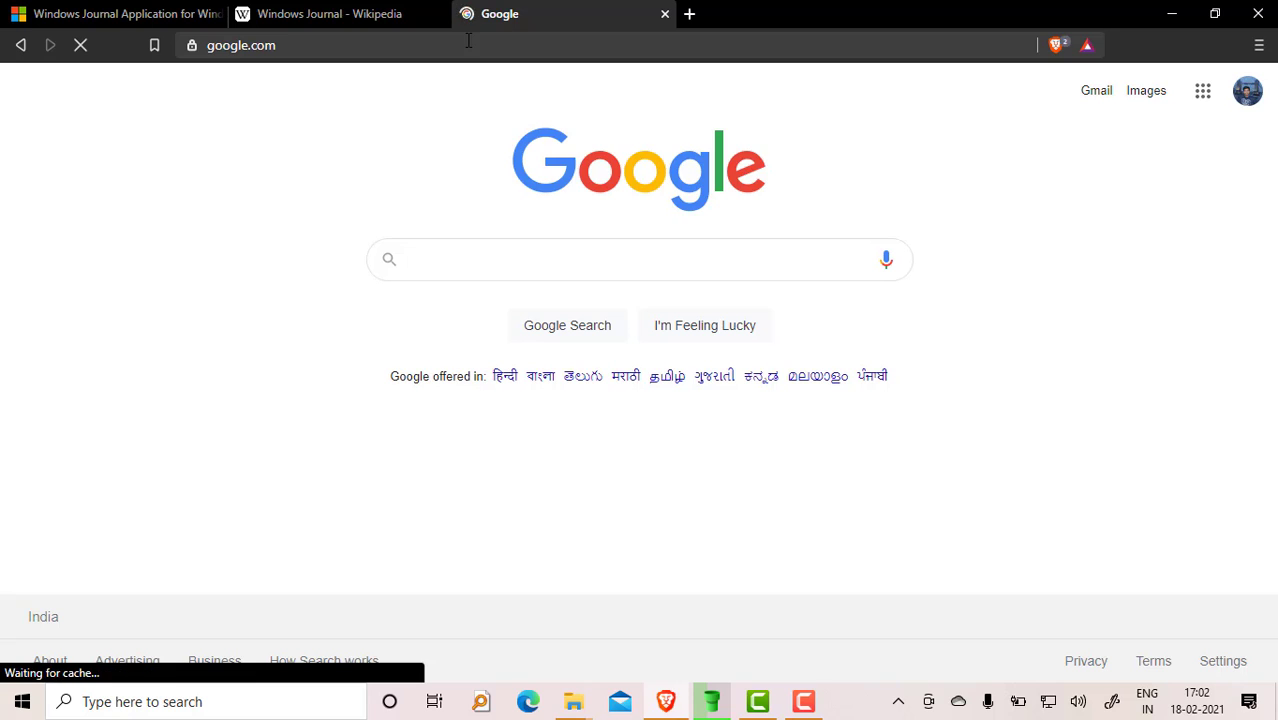
pyautogui.write('windows j')
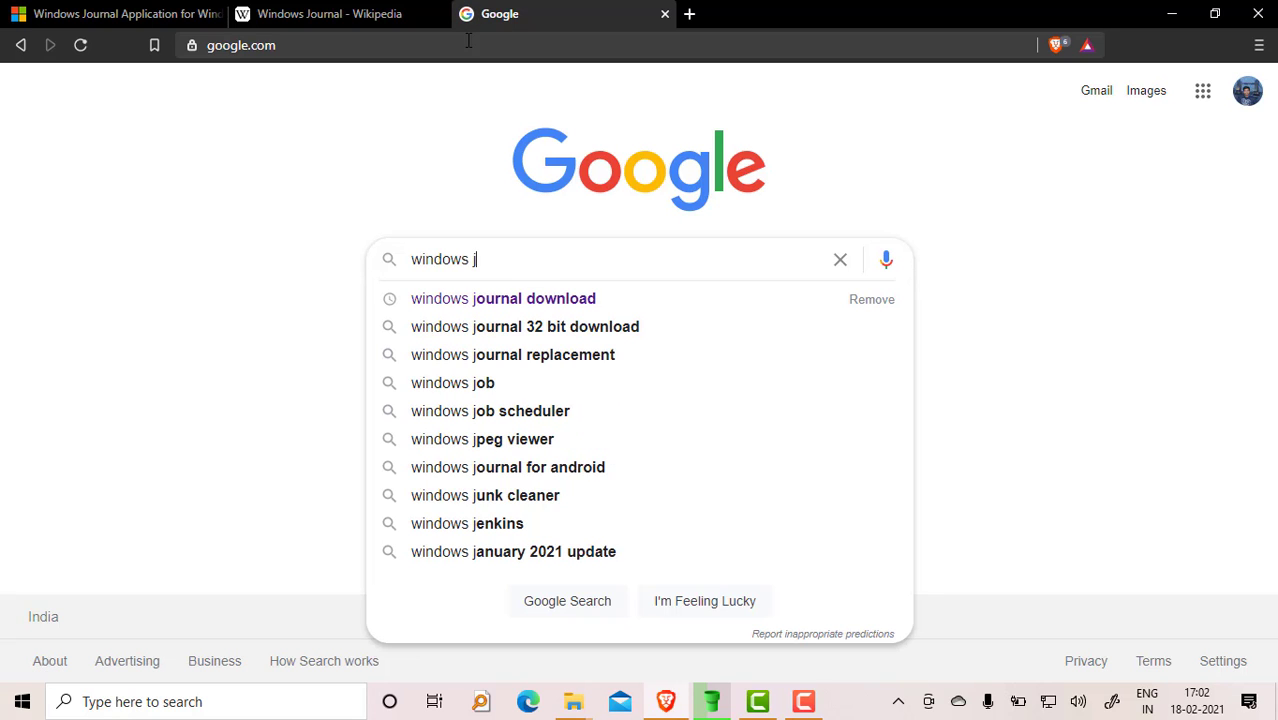
pyautogui.write('ournal dow')
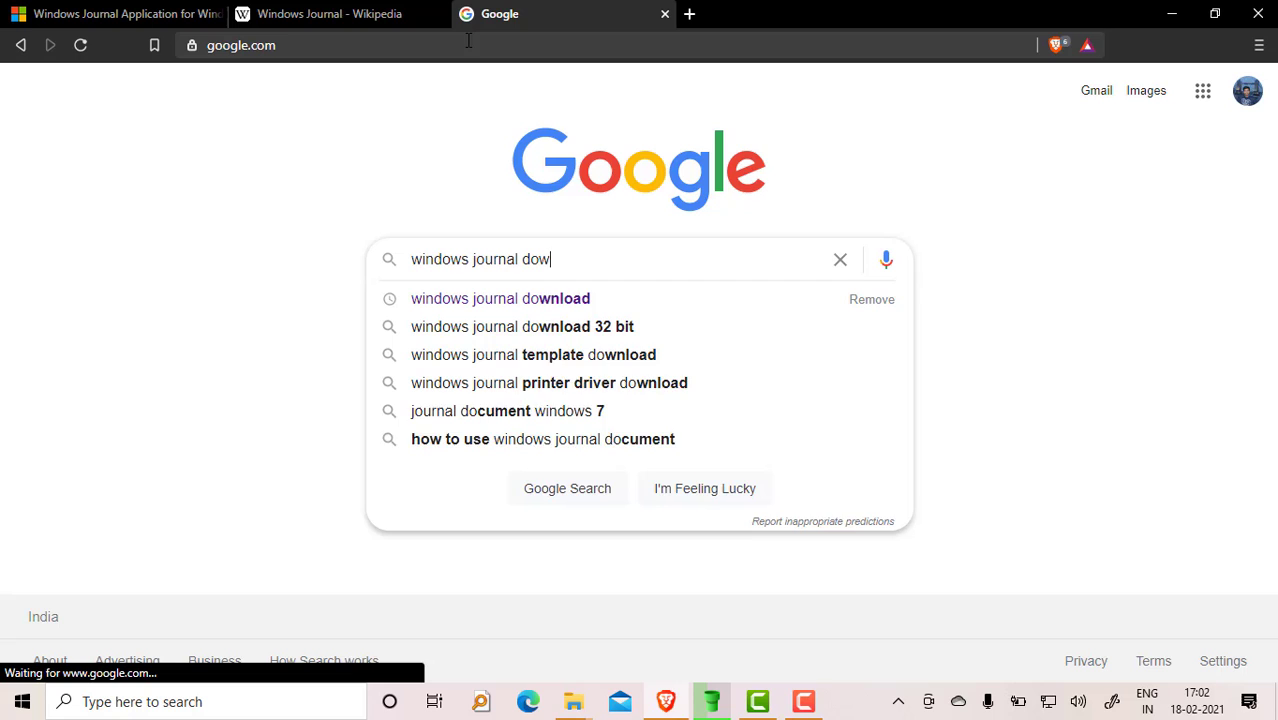
pyautogui.write('nload')
pyautogui.press('Return')
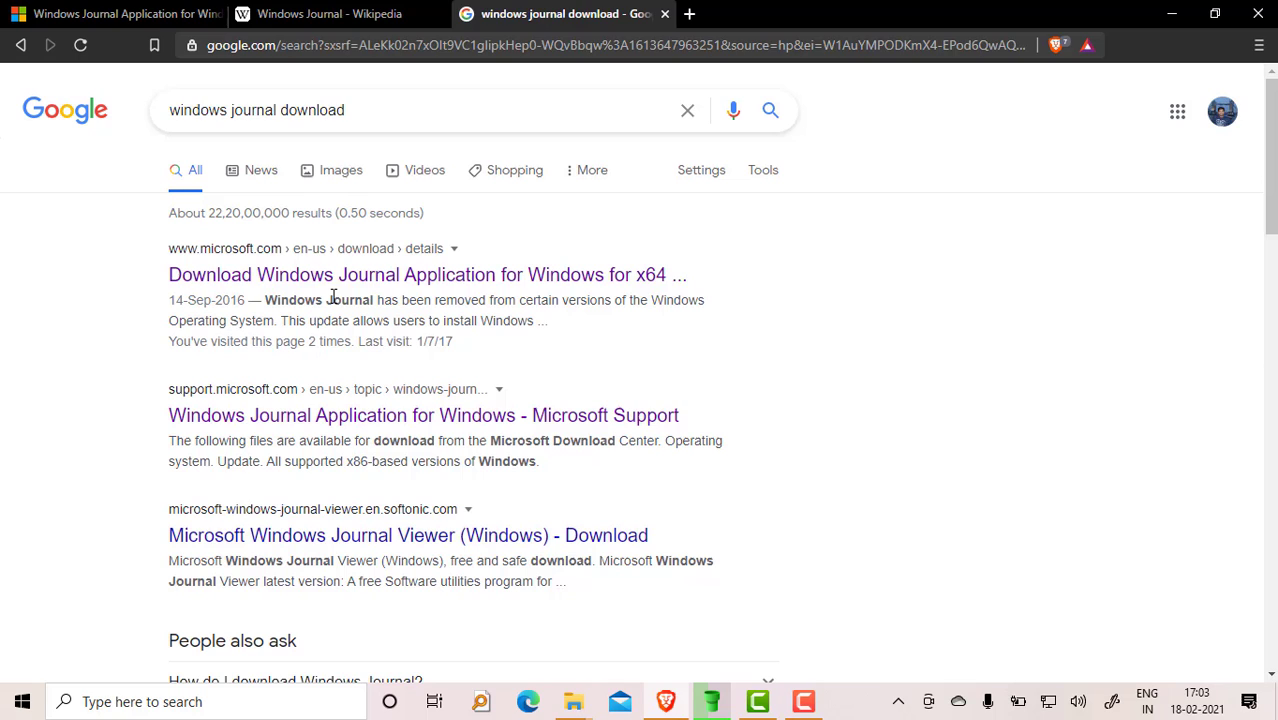
# Step: Open Microsoft's Windows Journal download page and keep English as the download language
pyautogui.click(459, 280)
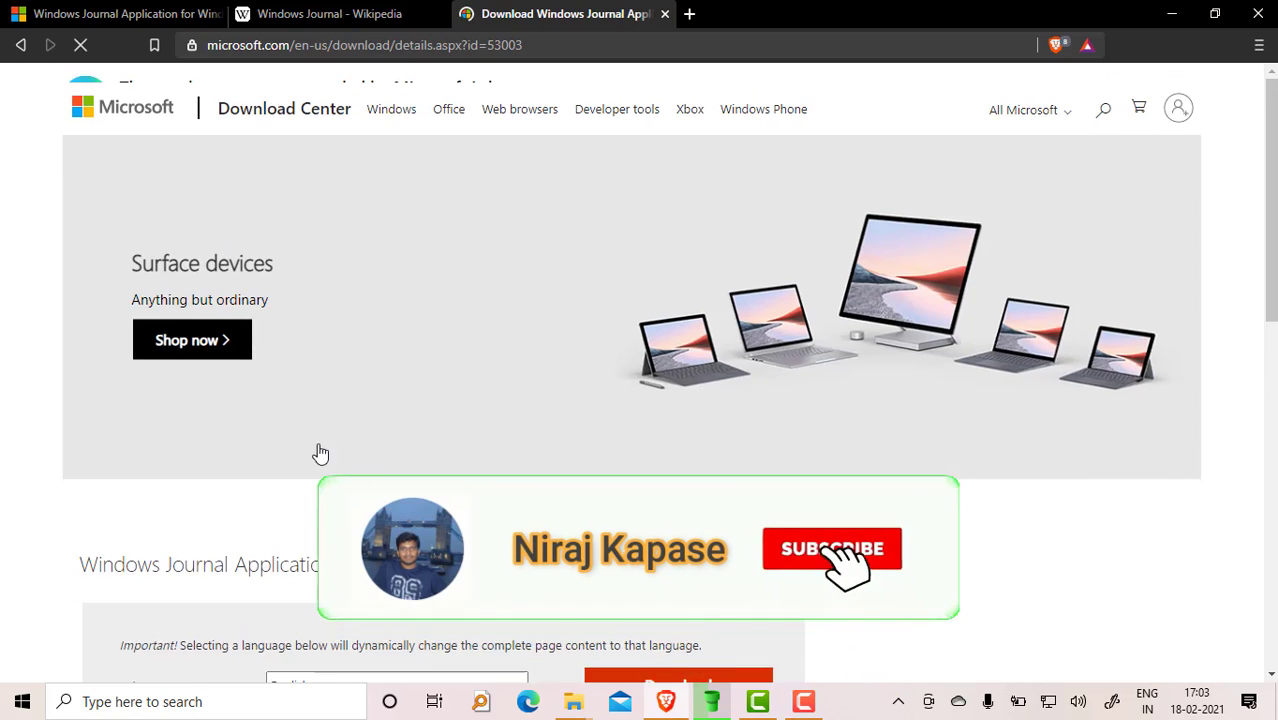
pyautogui.scroll(-2, 338, 427)
pyautogui.click(463, 463)
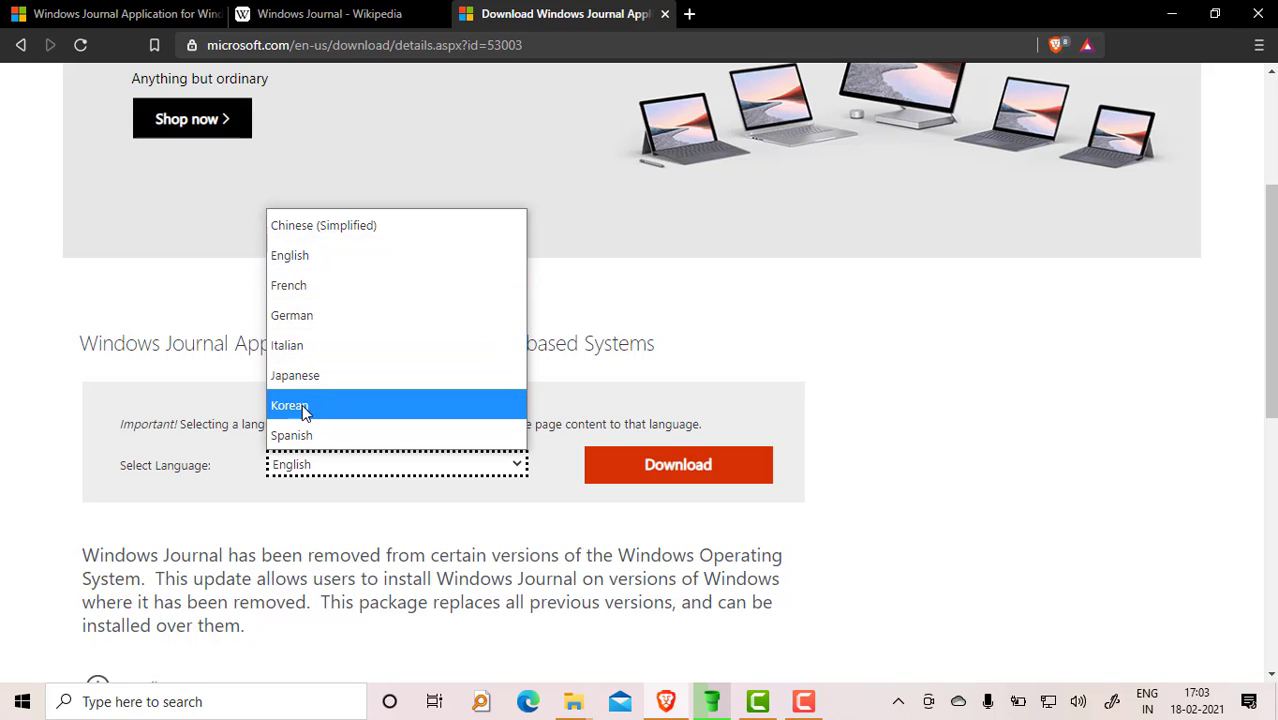
pyautogui.click(339, 254)
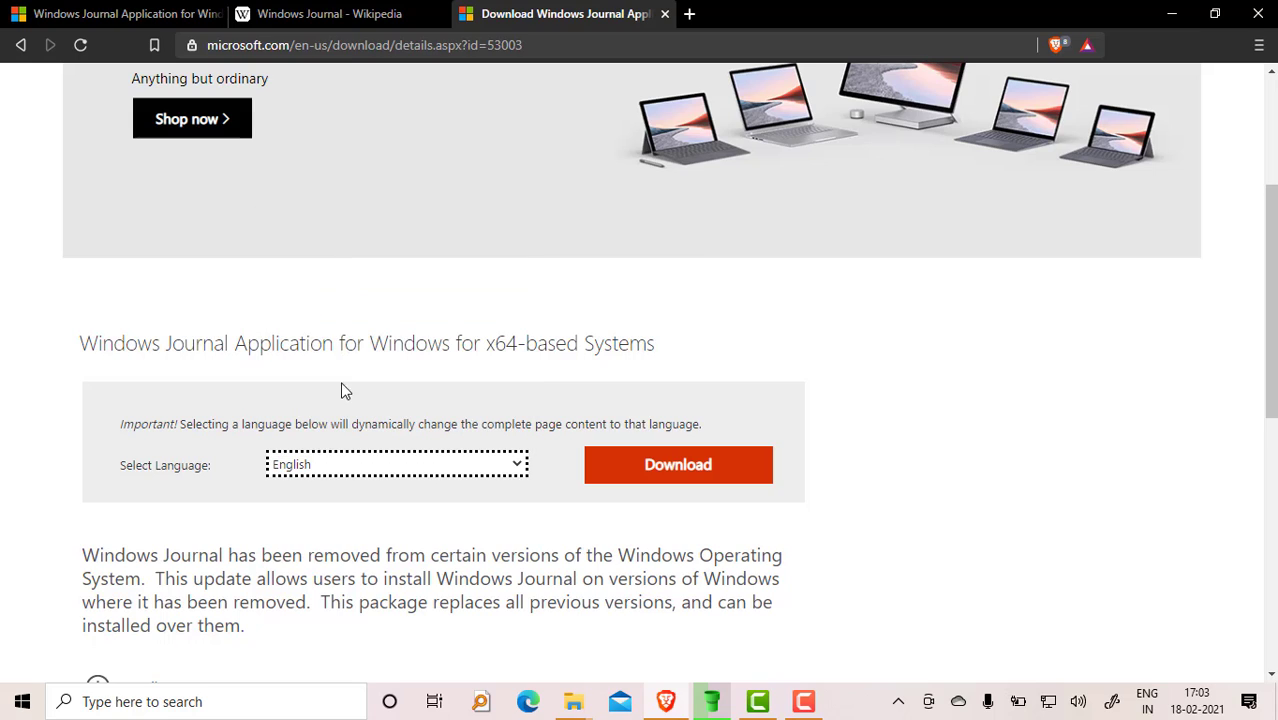
pyautogui.click(455, 483)
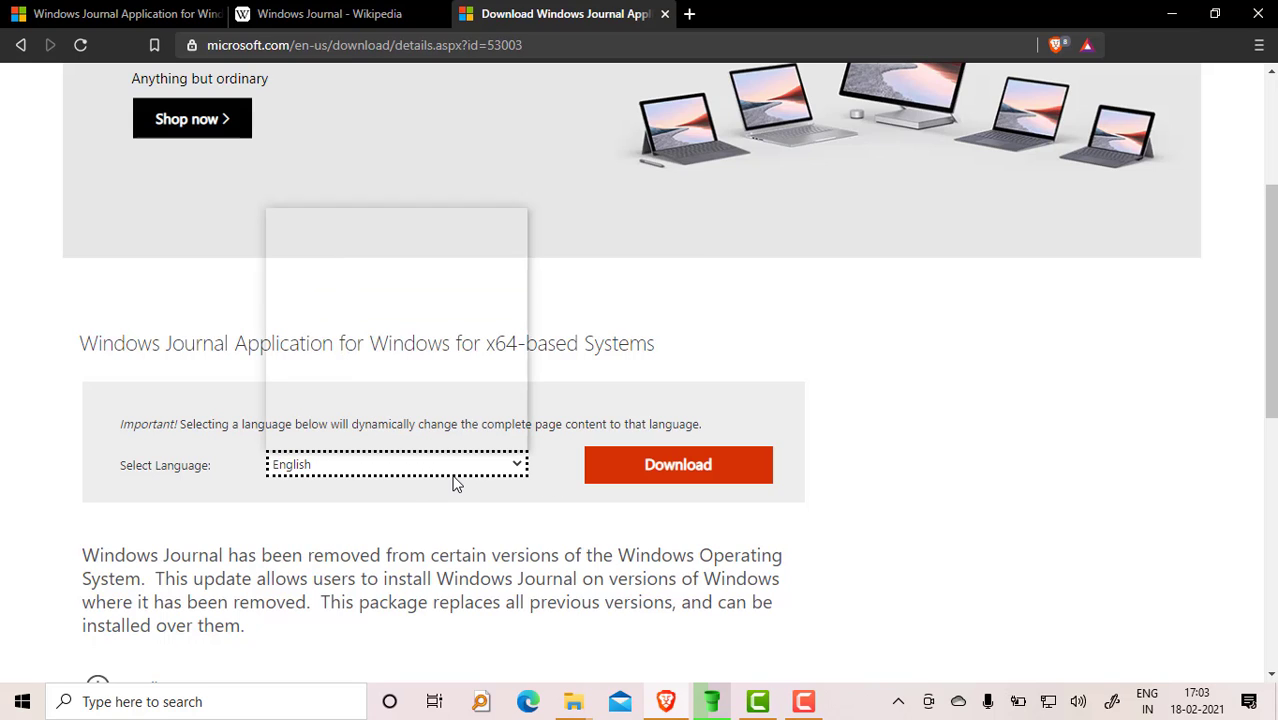
pyautogui.click(806, 500)
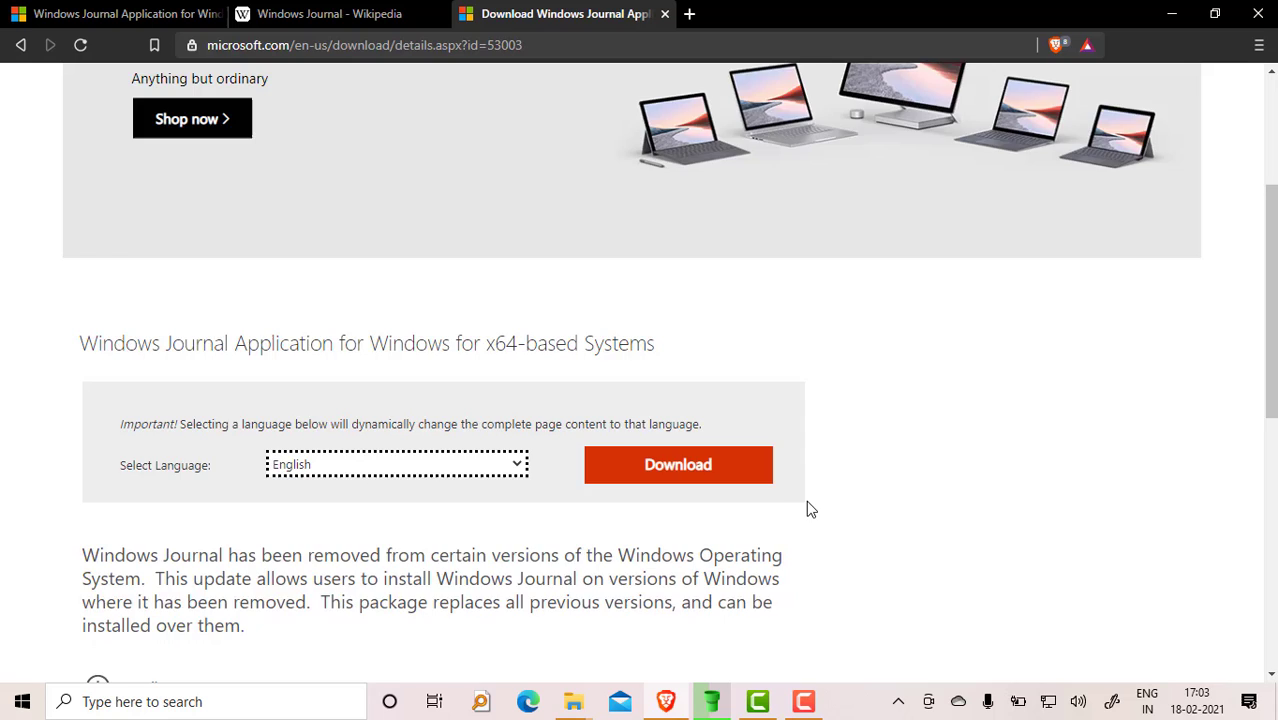
pyautogui.scroll(-3, 795, 505)
# Step: Expand Details, System Requirements, Install Instructions and Related Resources, then start the download
pyautogui.click(163, 404)
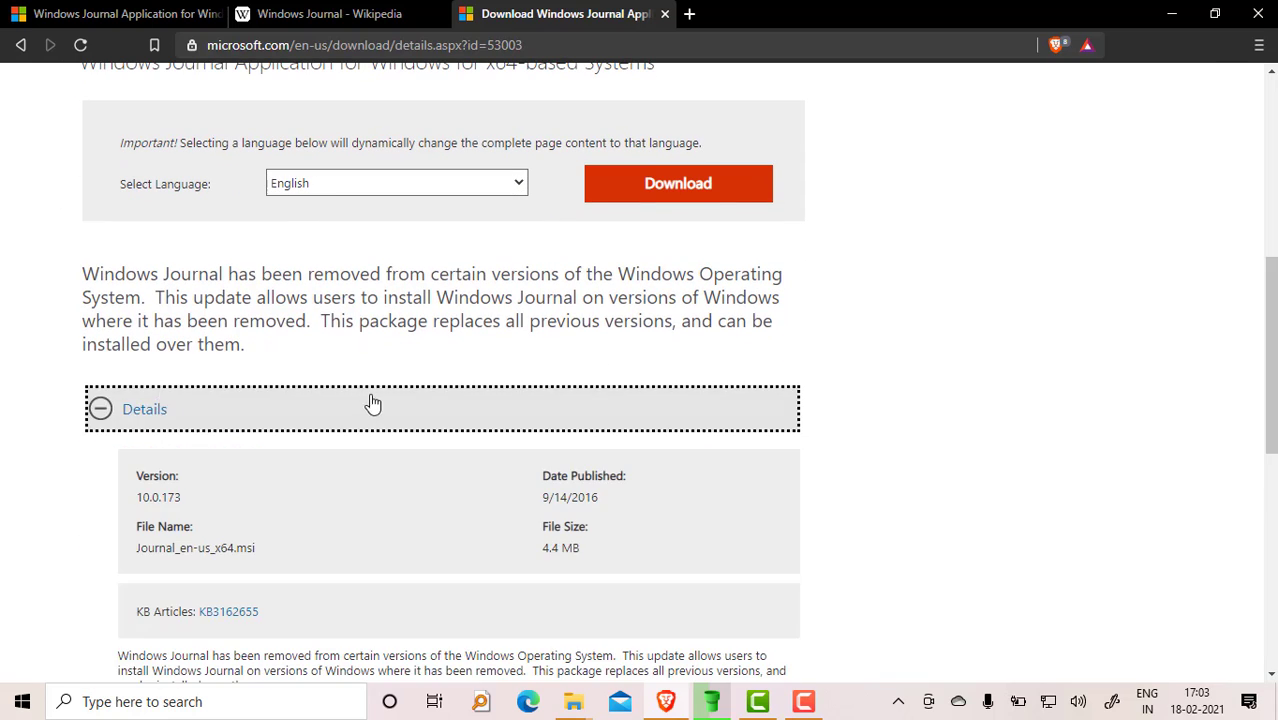
pyautogui.scroll(-2, 300, 350)
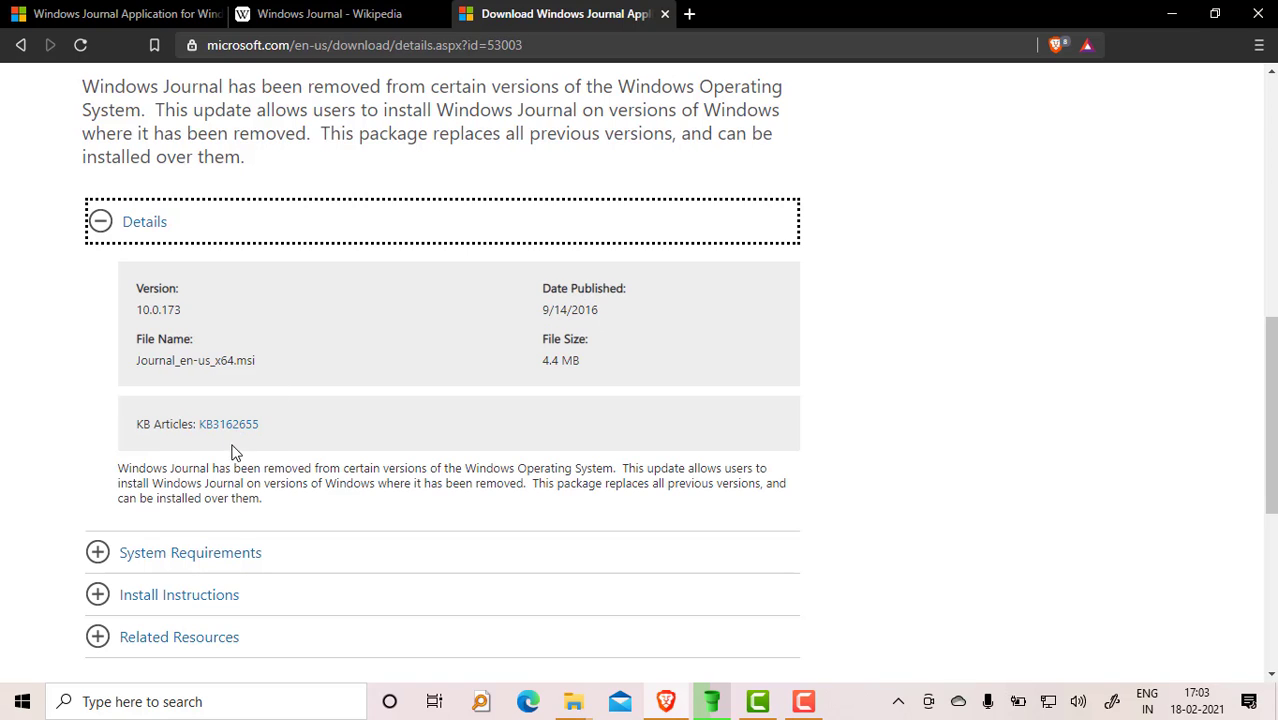
pyautogui.scroll(-2, 166, 404)
pyautogui.click(185, 368)
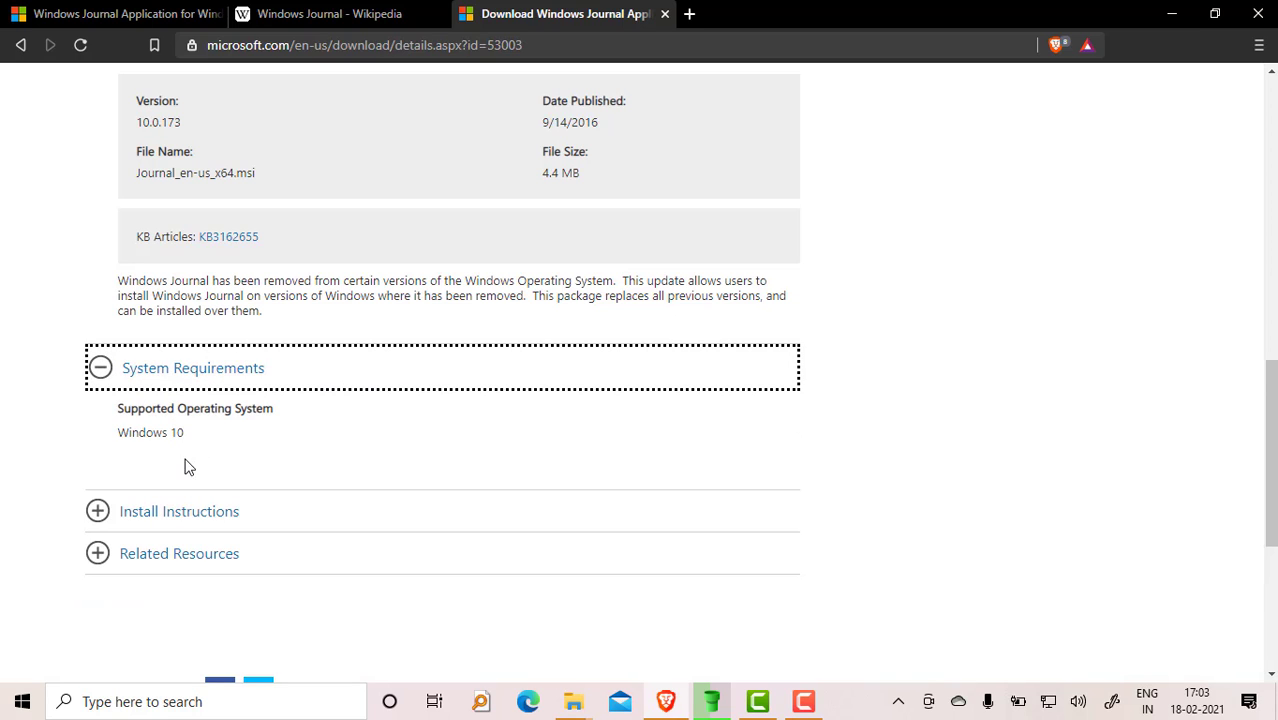
pyautogui.click(165, 514)
pyautogui.scroll(-2, 545, 419)
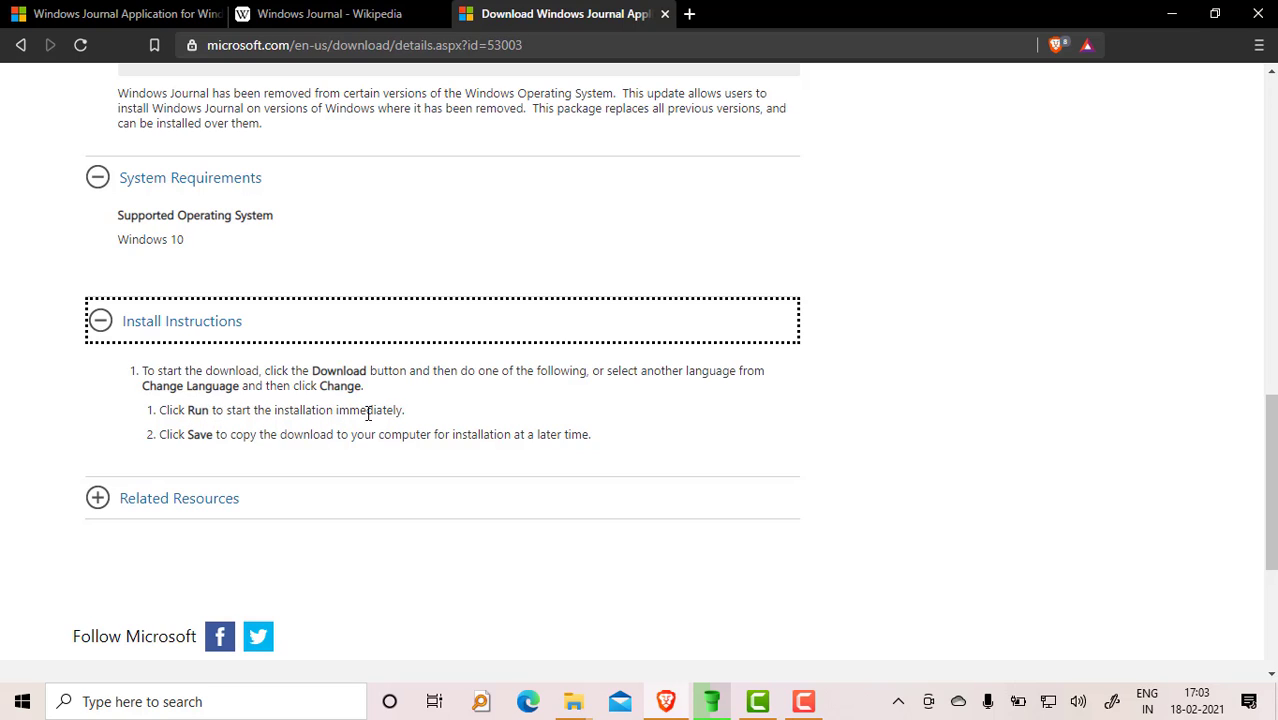
pyautogui.click(183, 506)
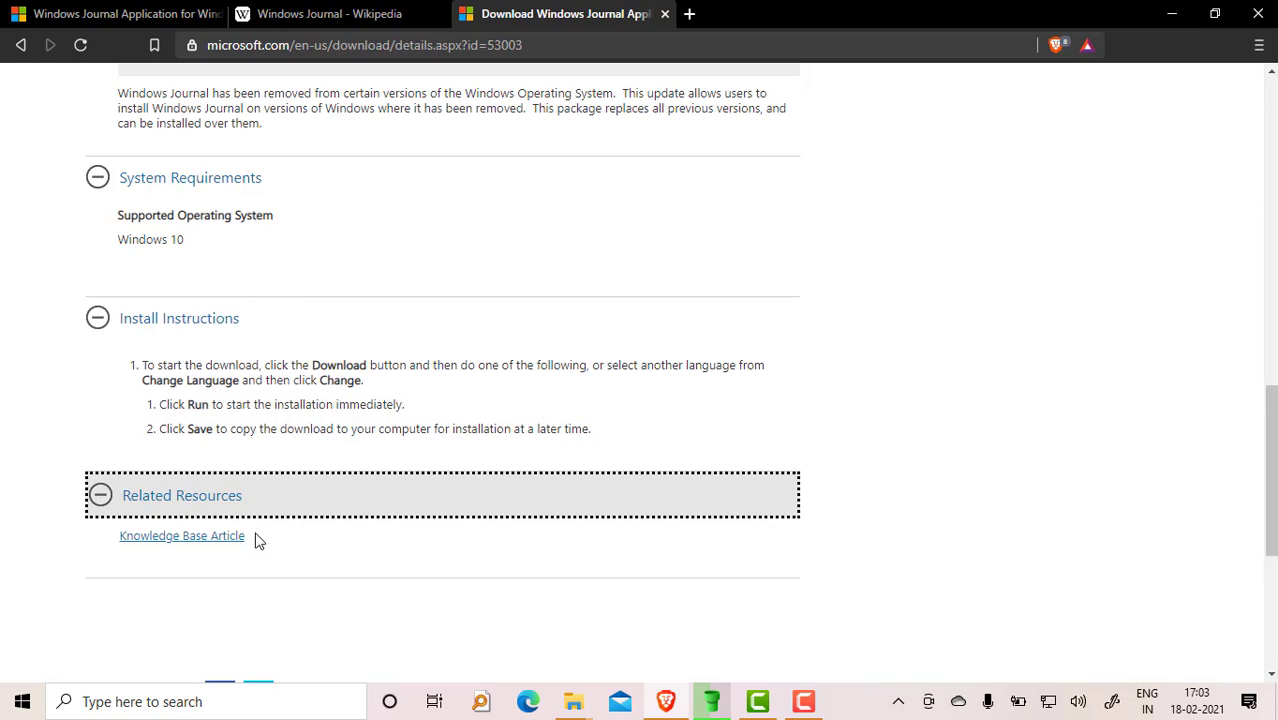
pyautogui.scroll(6, 539, 516)
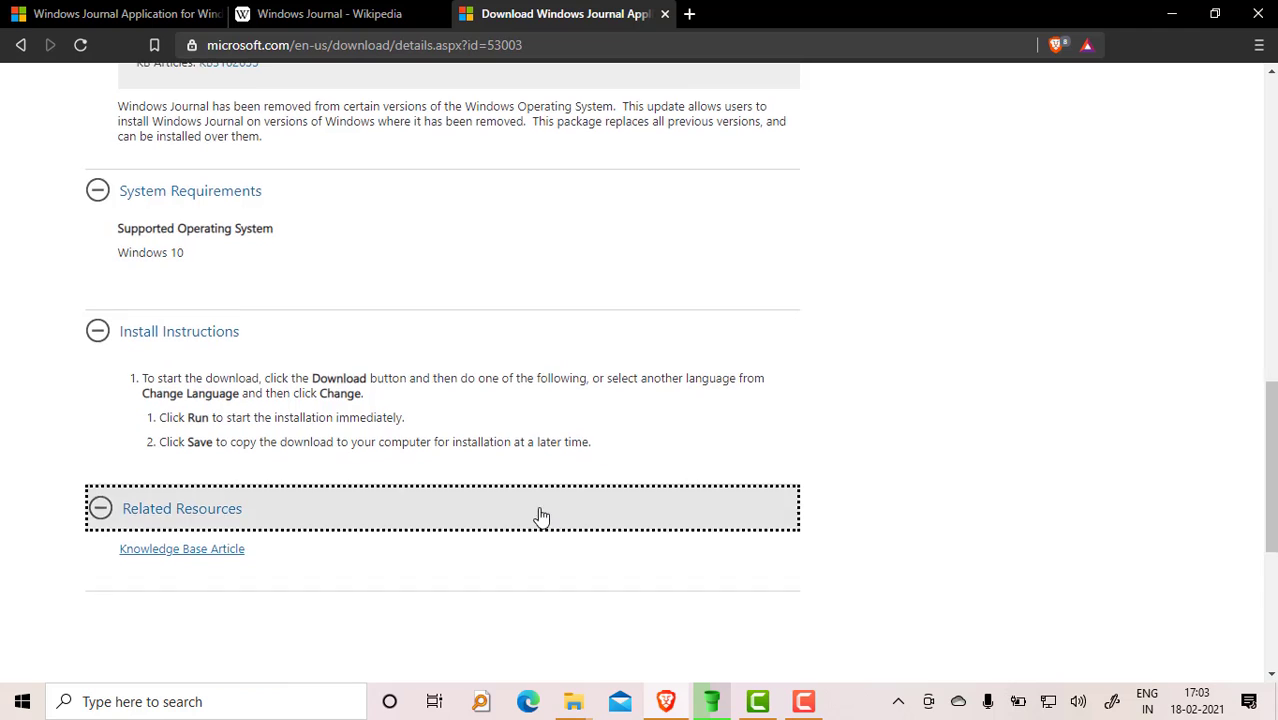
pyautogui.click(688, 478)
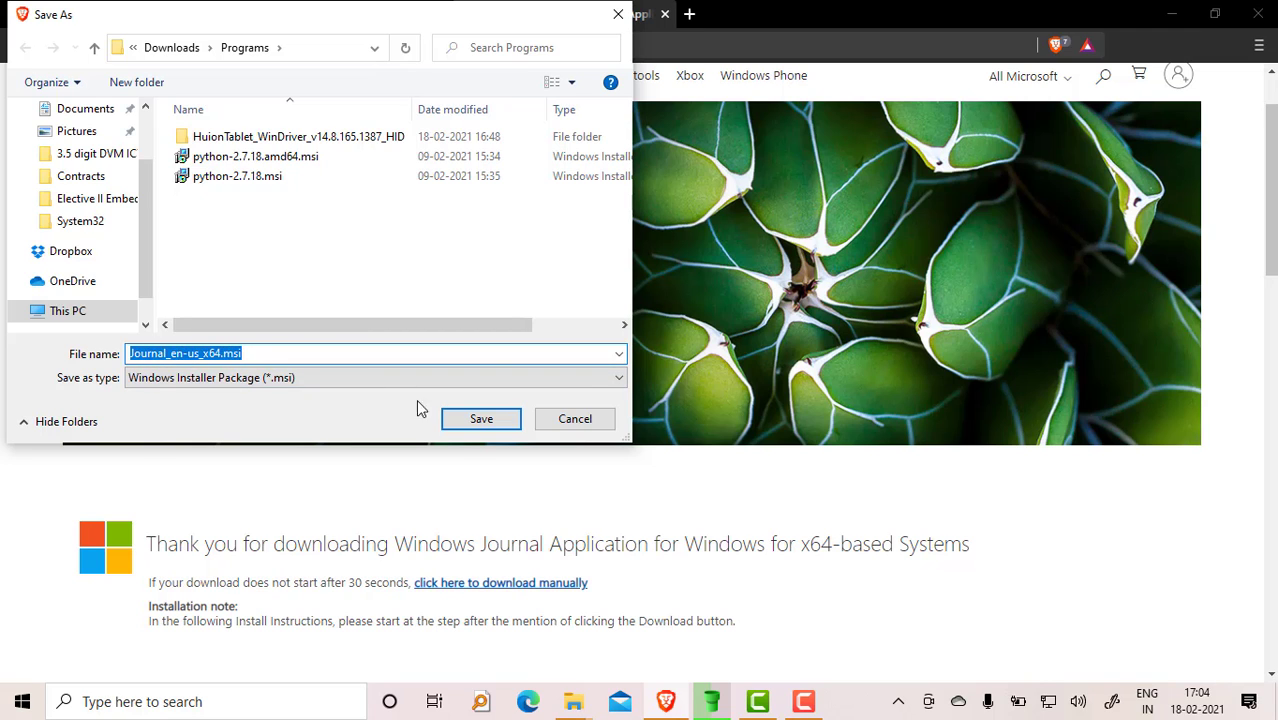
# Step: Save Journal_en-us_x64.msi into the Downloads > Programs folder
pyautogui.click(478, 420)
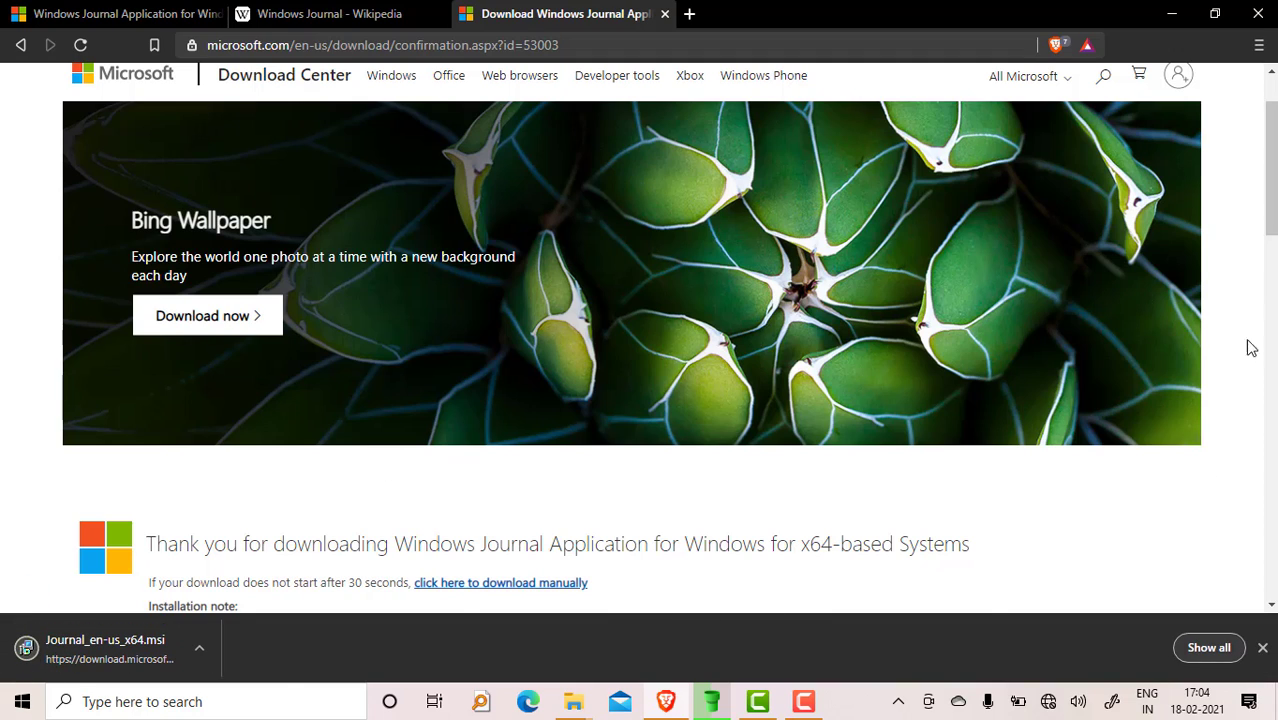
# Step: Minimize the browser and run Journal_en-us_x64.msi from Downloads > Programs in File Explorer
pyautogui.click(1172, 14)
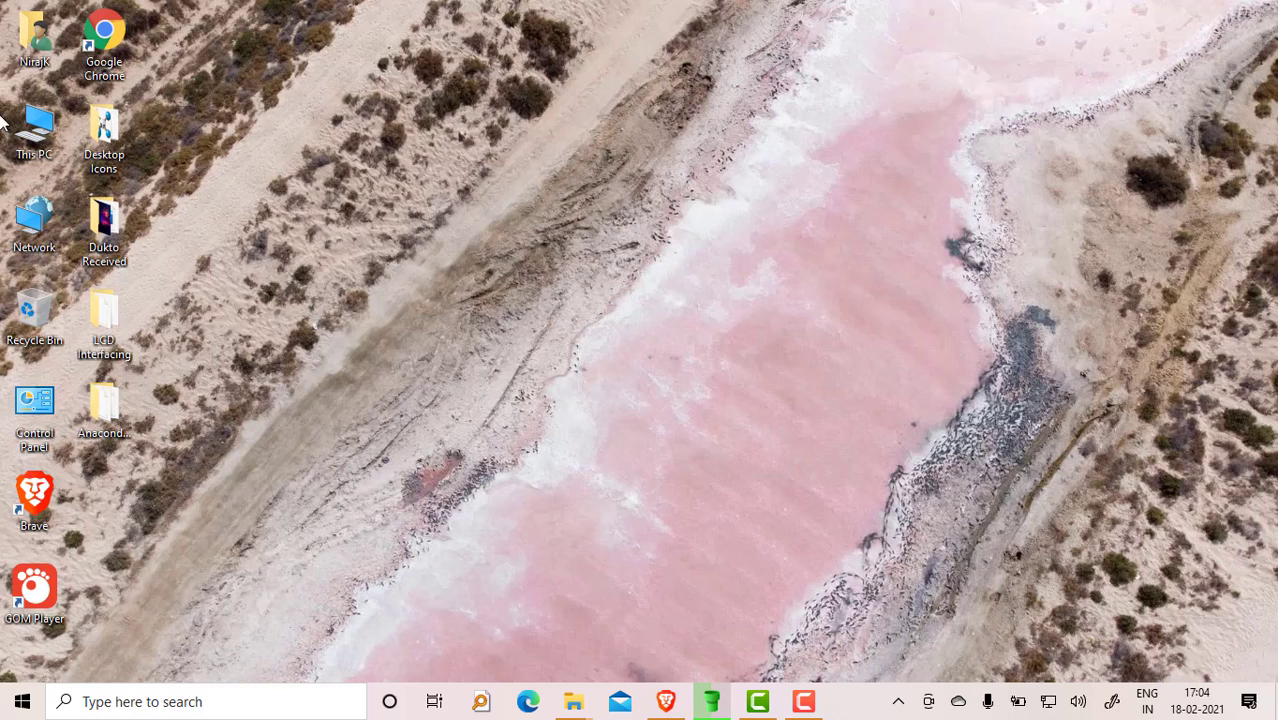
pyautogui.click(44, 54)
pyautogui.doubleClick(44, 54)
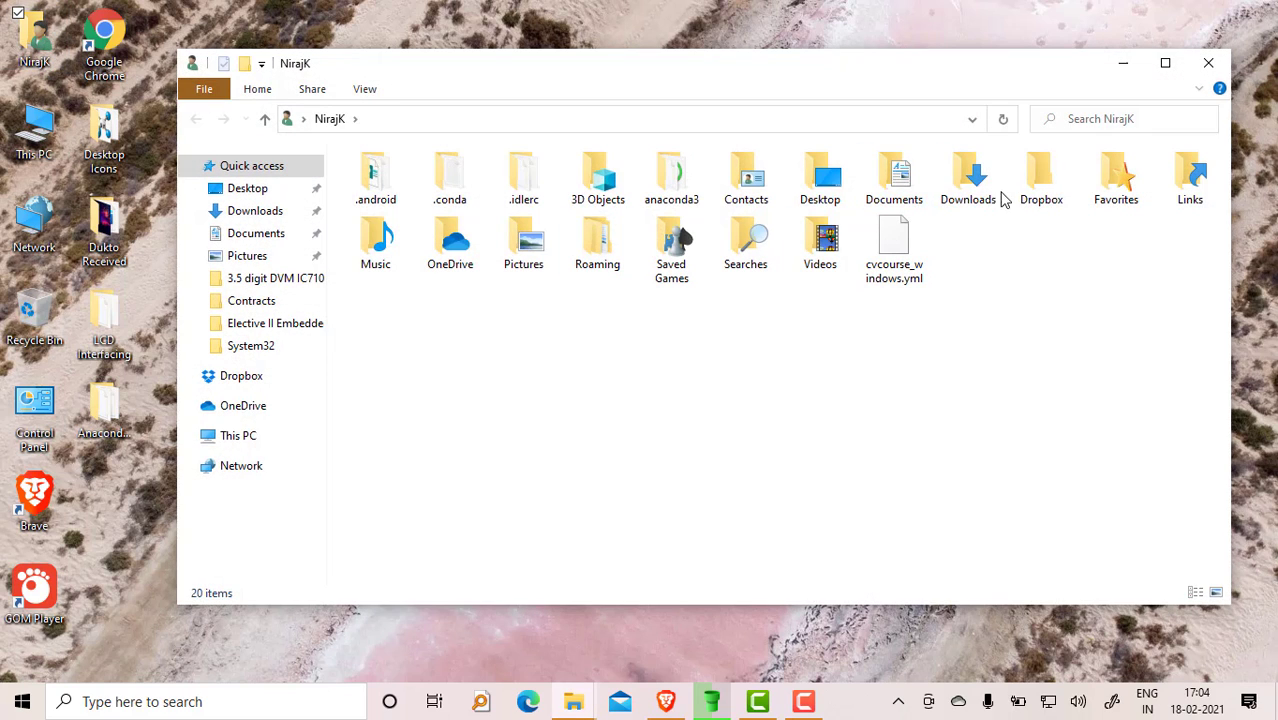
pyautogui.doubleClick(968, 185)
pyautogui.doubleClick(403, 206)
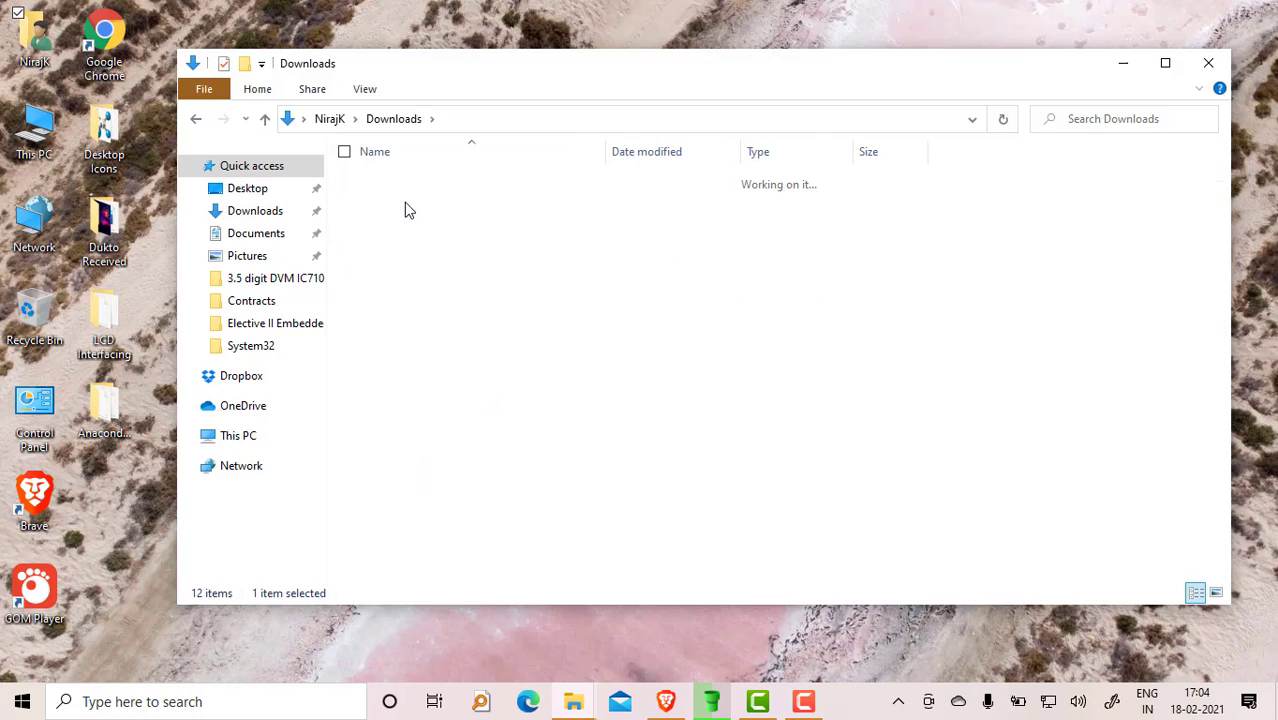
pyautogui.click(415, 244)
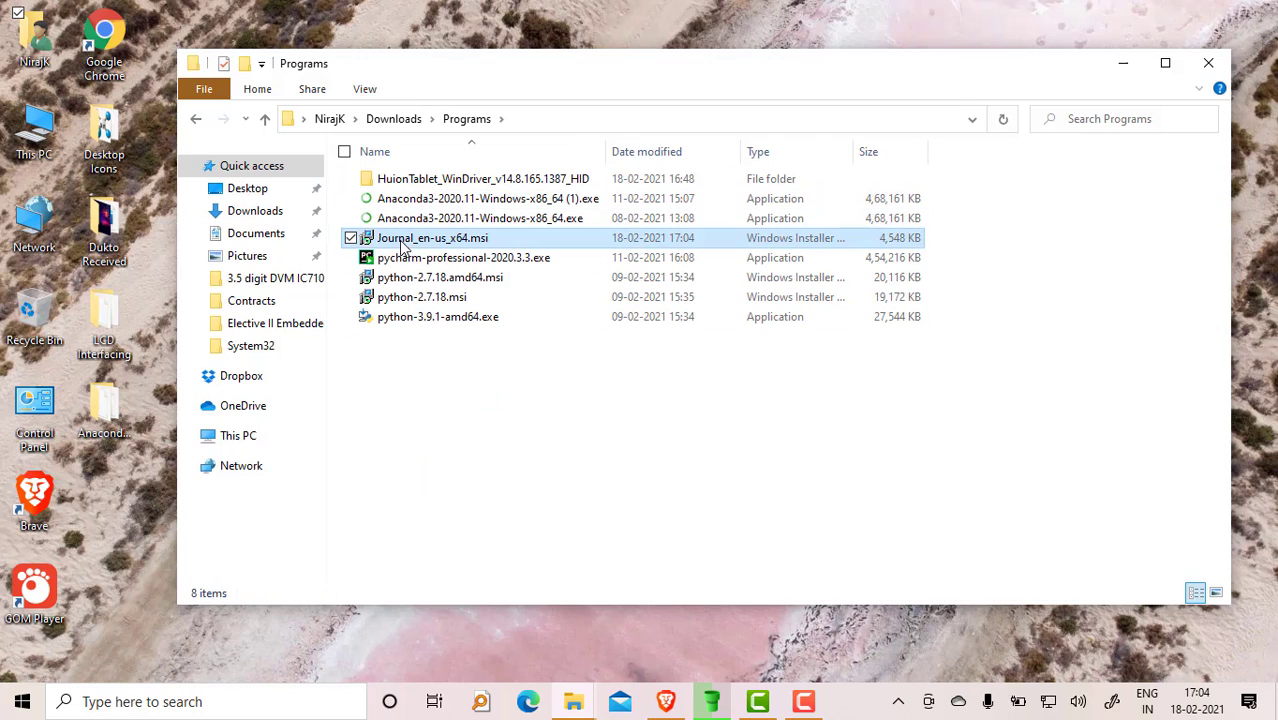
pyautogui.doubleClick(470, 246)
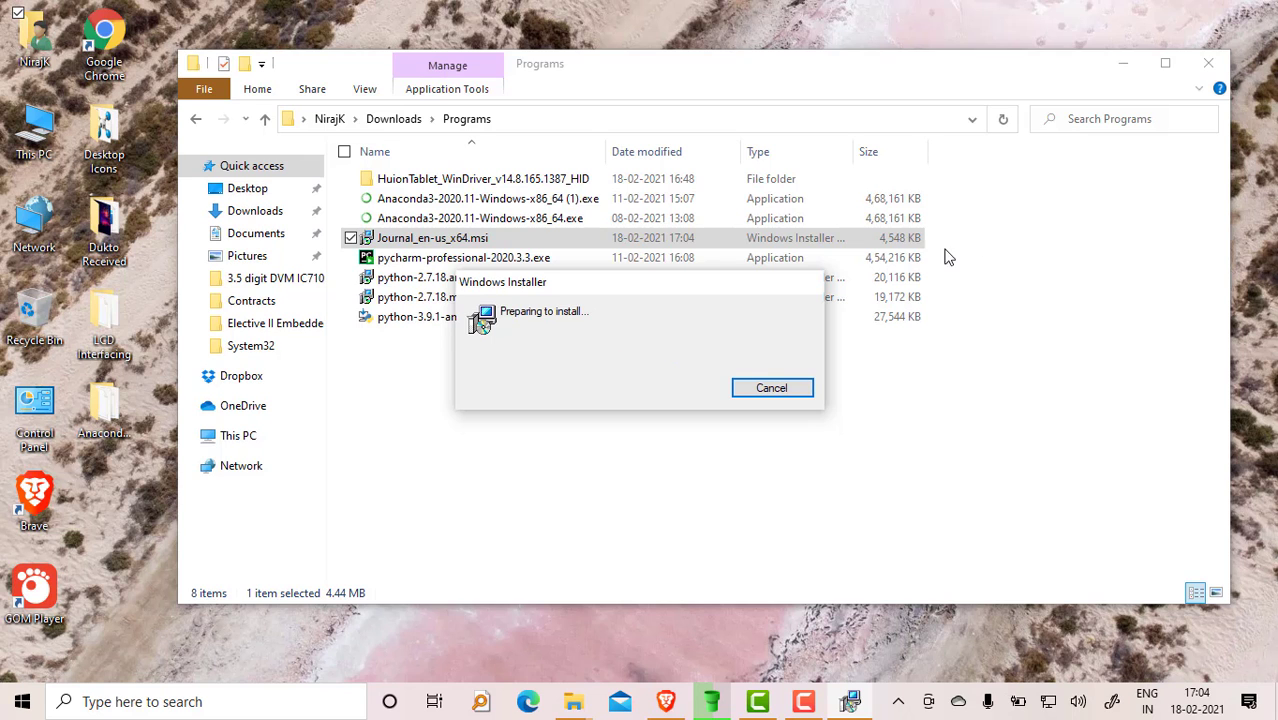
# Step: Accept the licence terms, install Windows Journal and finish the setup wizard
pyautogui.click(1128, 68)
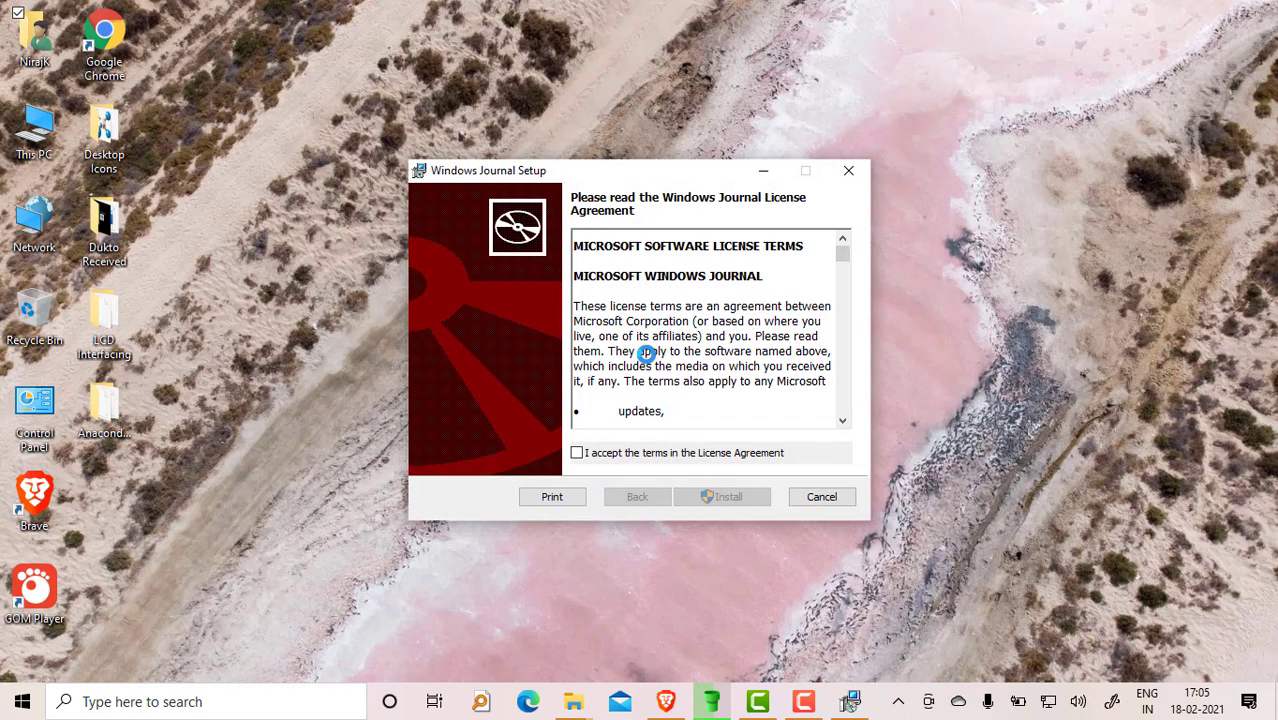
pyautogui.click(580, 456)
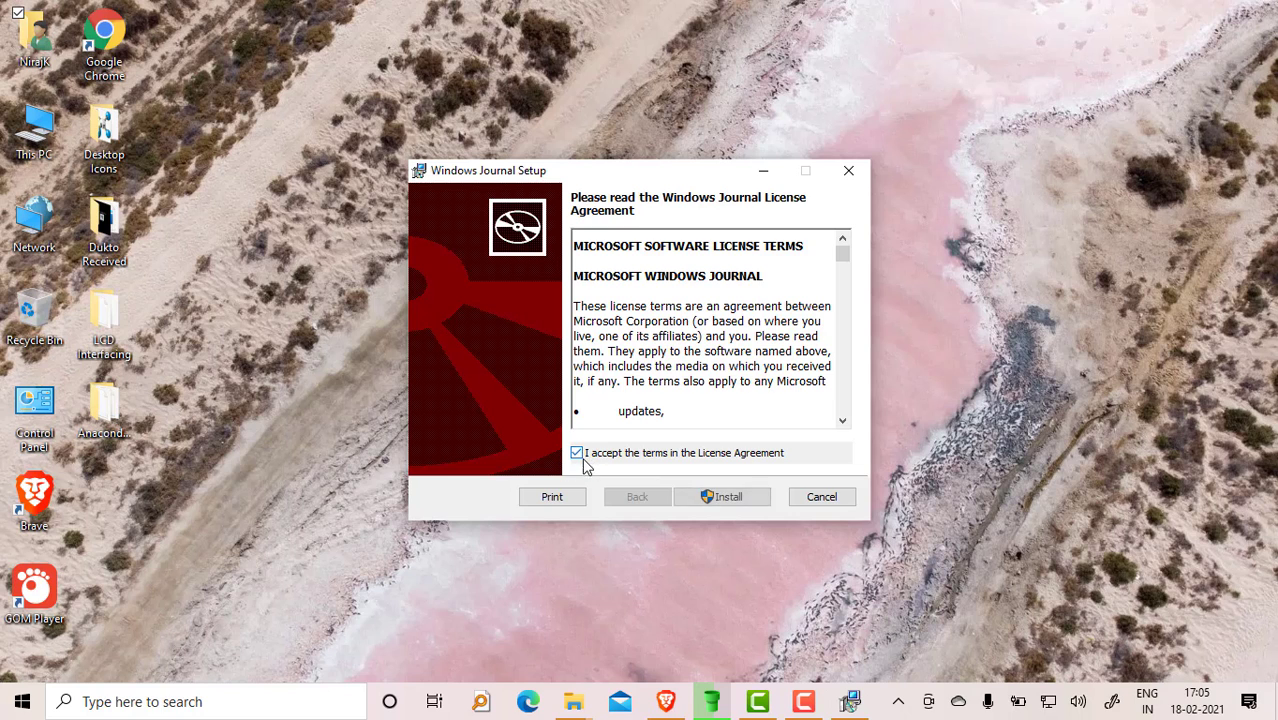
pyautogui.click(716, 495)
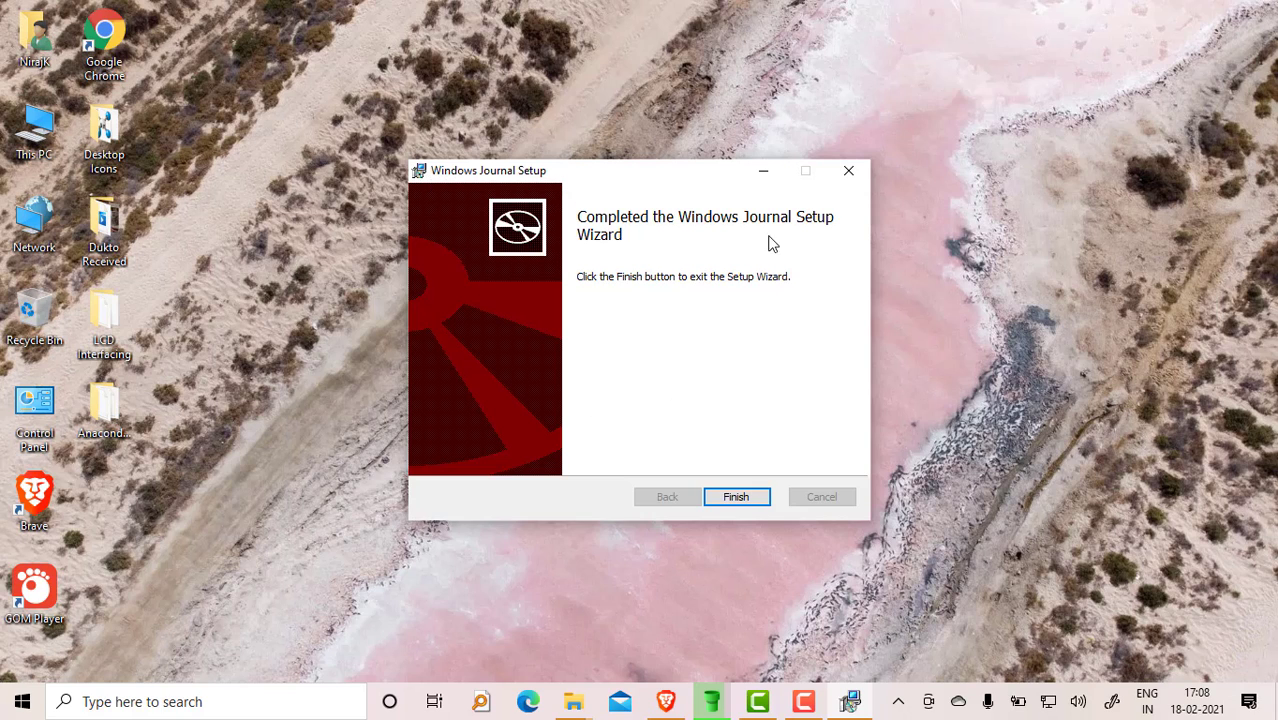
pyautogui.click(738, 496)
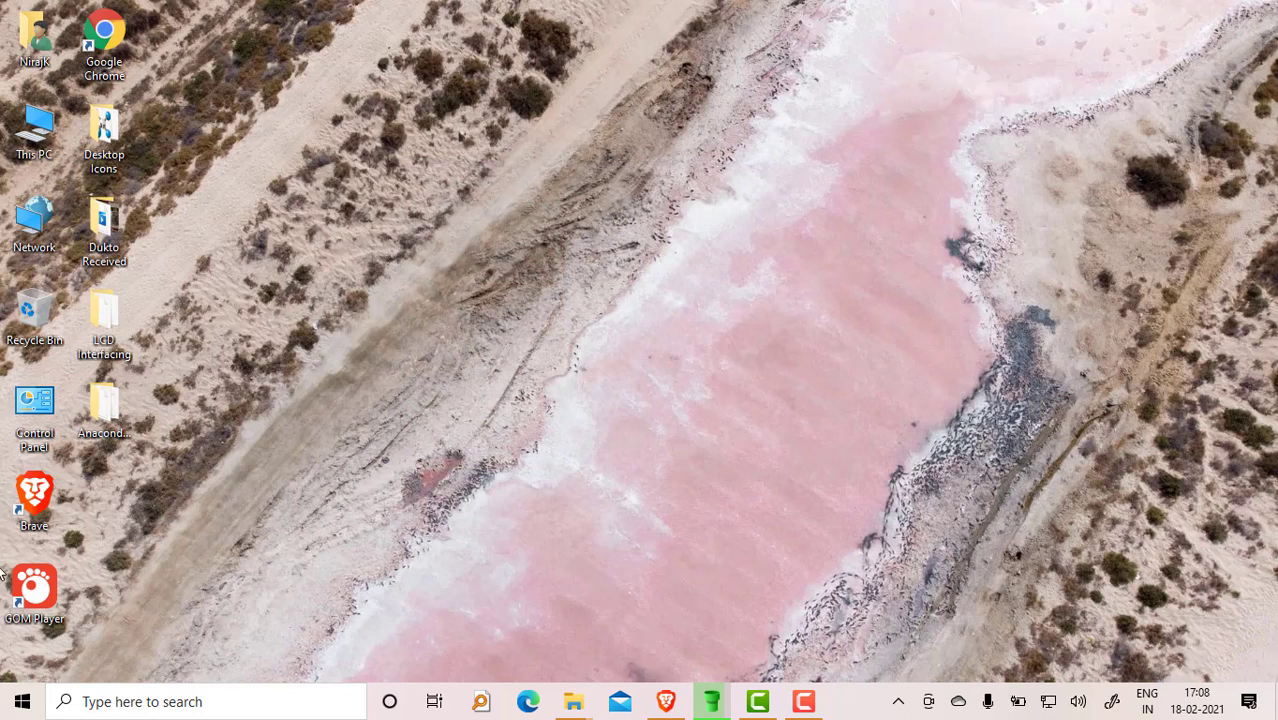
# Step: Launch Windows Journal from a Start menu search for 'journal'
pyautogui.click(6, 704)
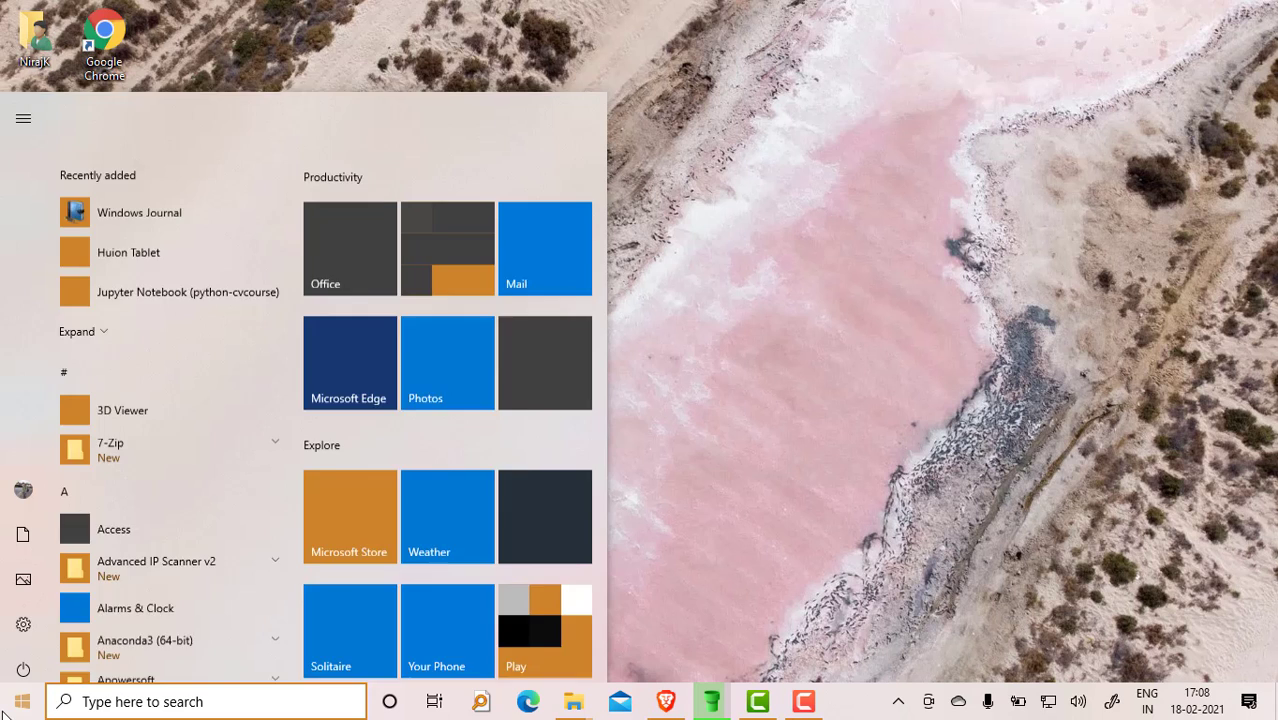
pyautogui.write('journal')
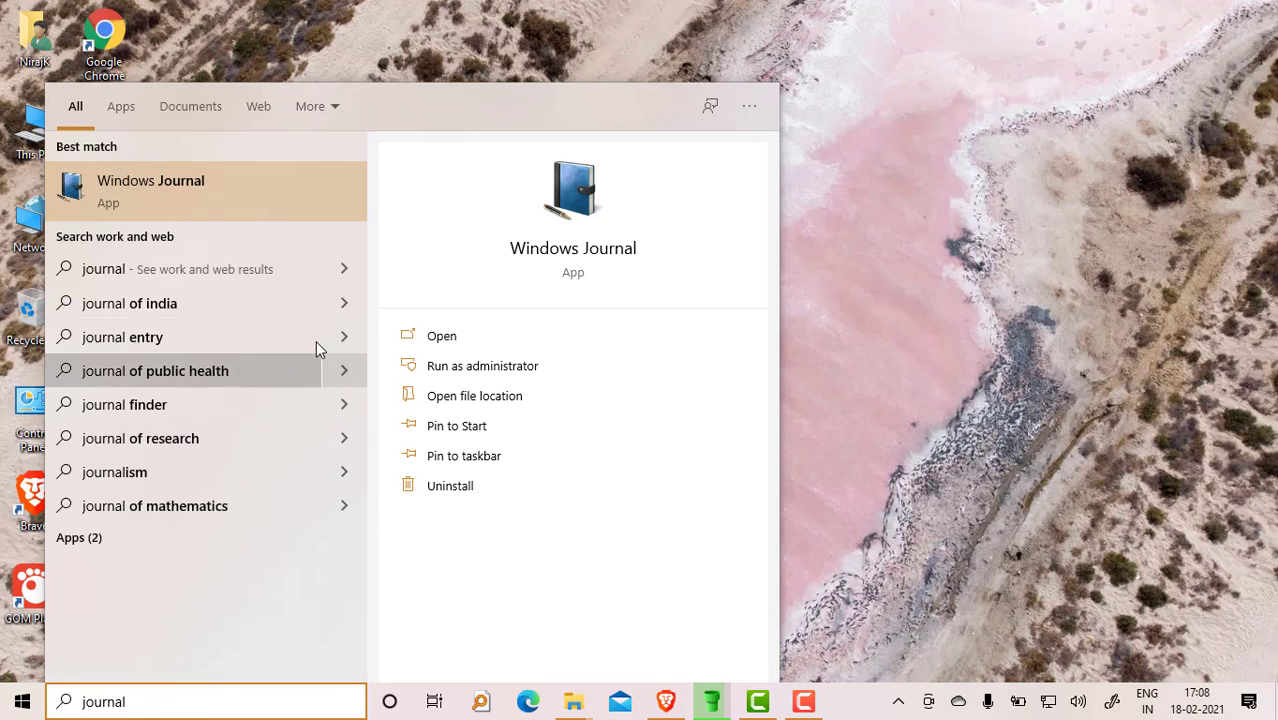
pyautogui.click(158, 200)
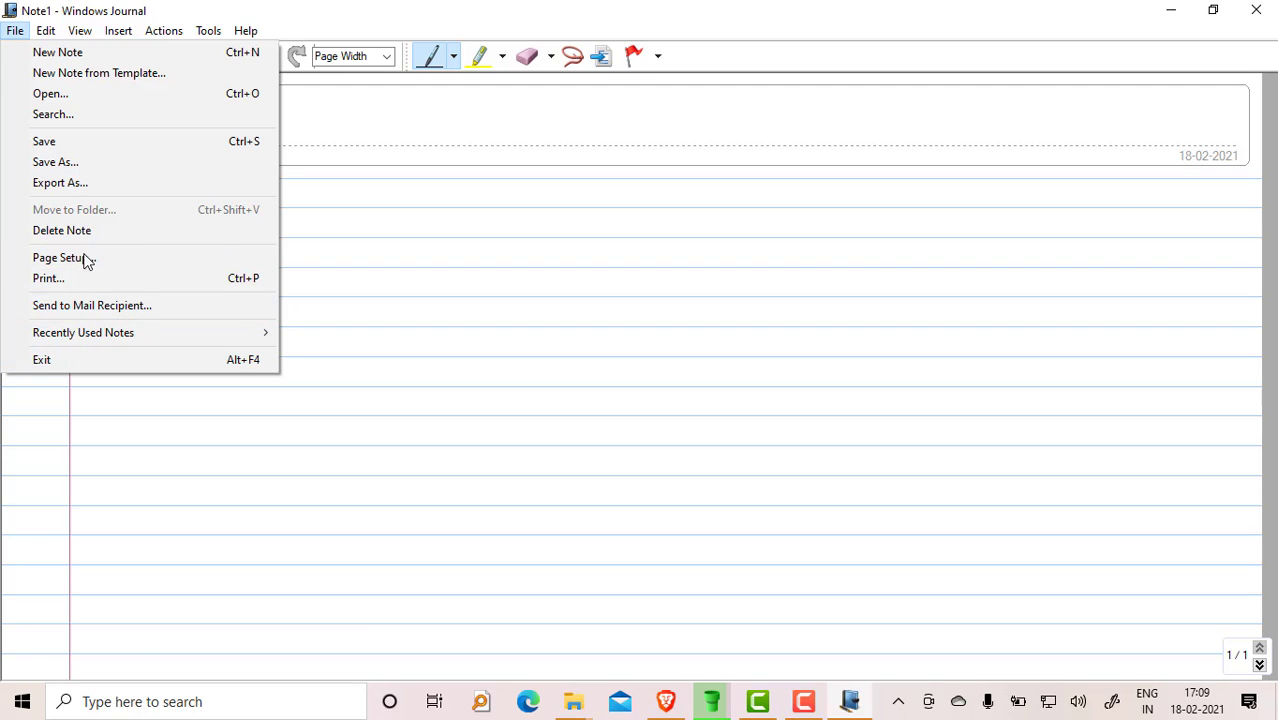
# Step: Fit the blank Note1 to the window with View > Page Width
pyautogui.moveTo(54, 40)
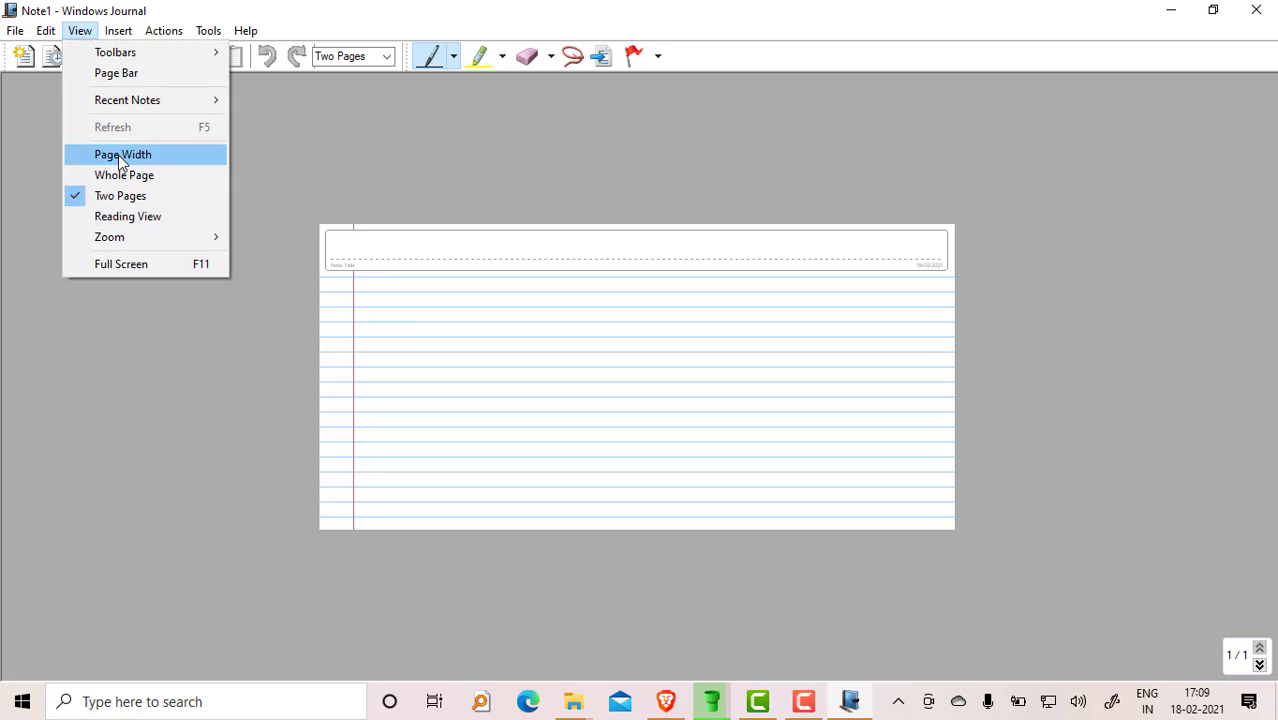
pyautogui.click(118, 157)
pyautogui.click(80, 30)
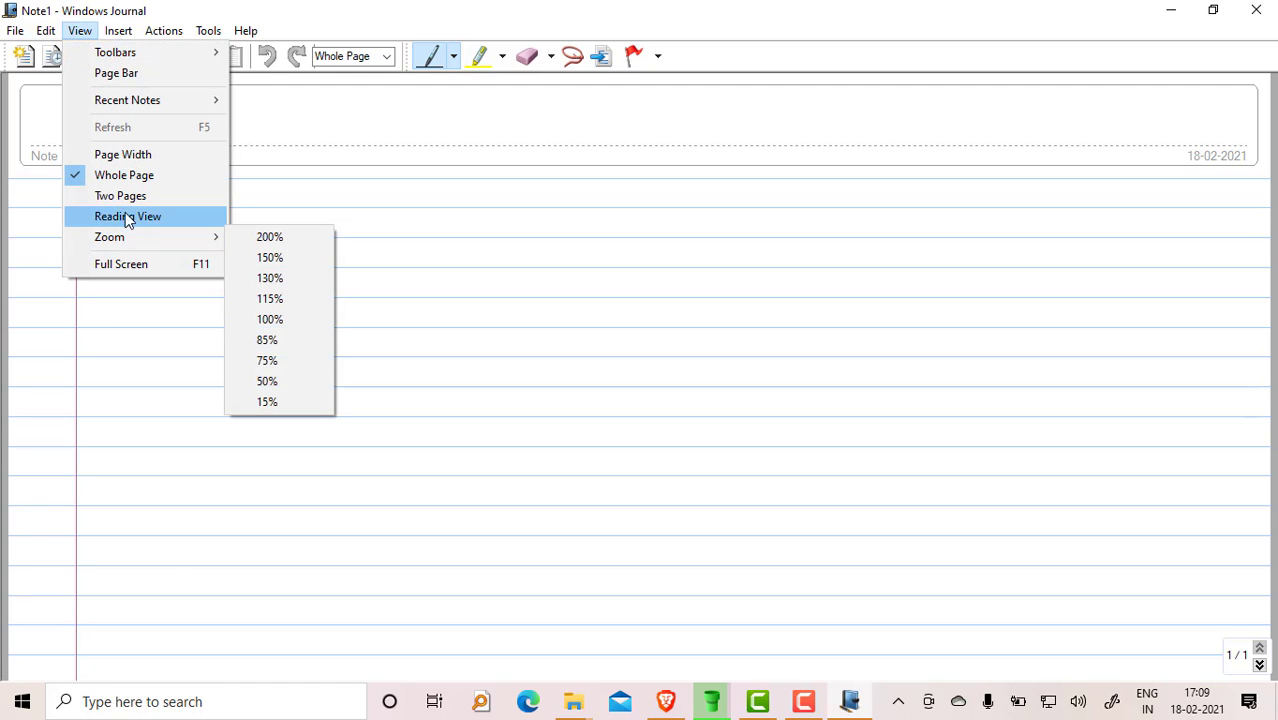
pyautogui.click(131, 155)
pyautogui.click(80, 31)
# Step: Browse the pen type choices, then bring up Options at Note Format
pyautogui.moveTo(115, 34)
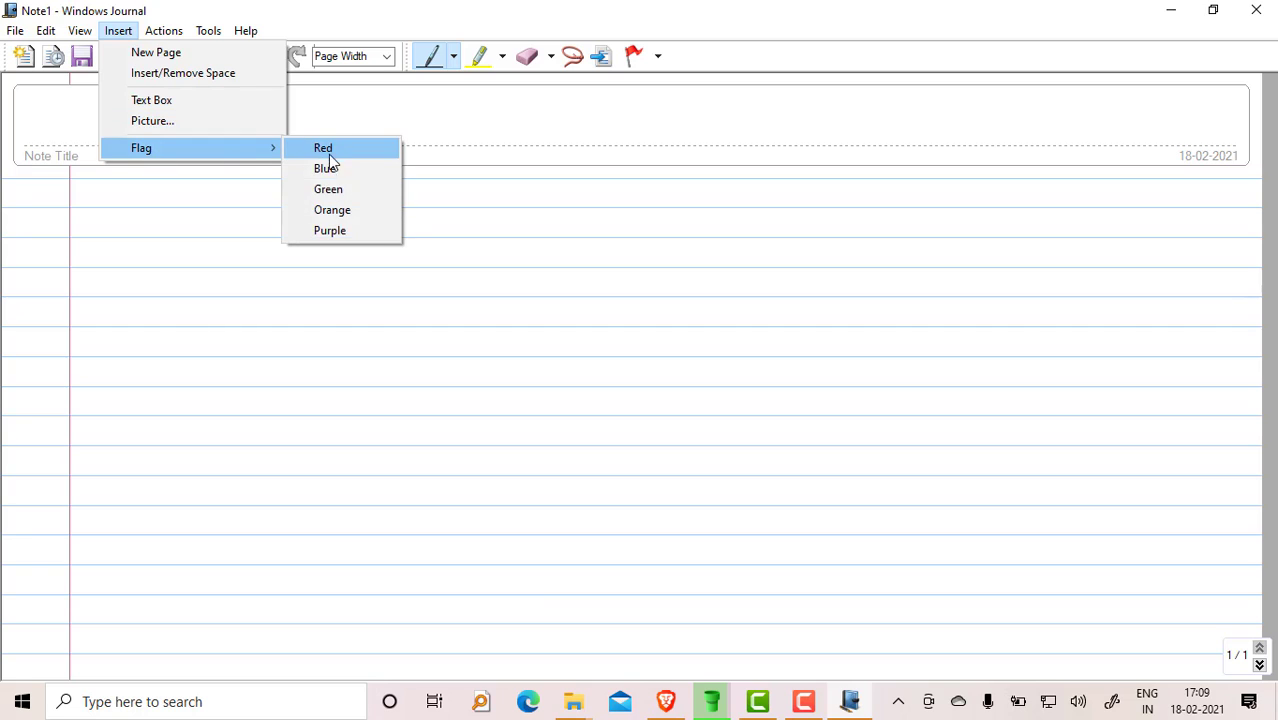
pyautogui.moveTo(203, 33)
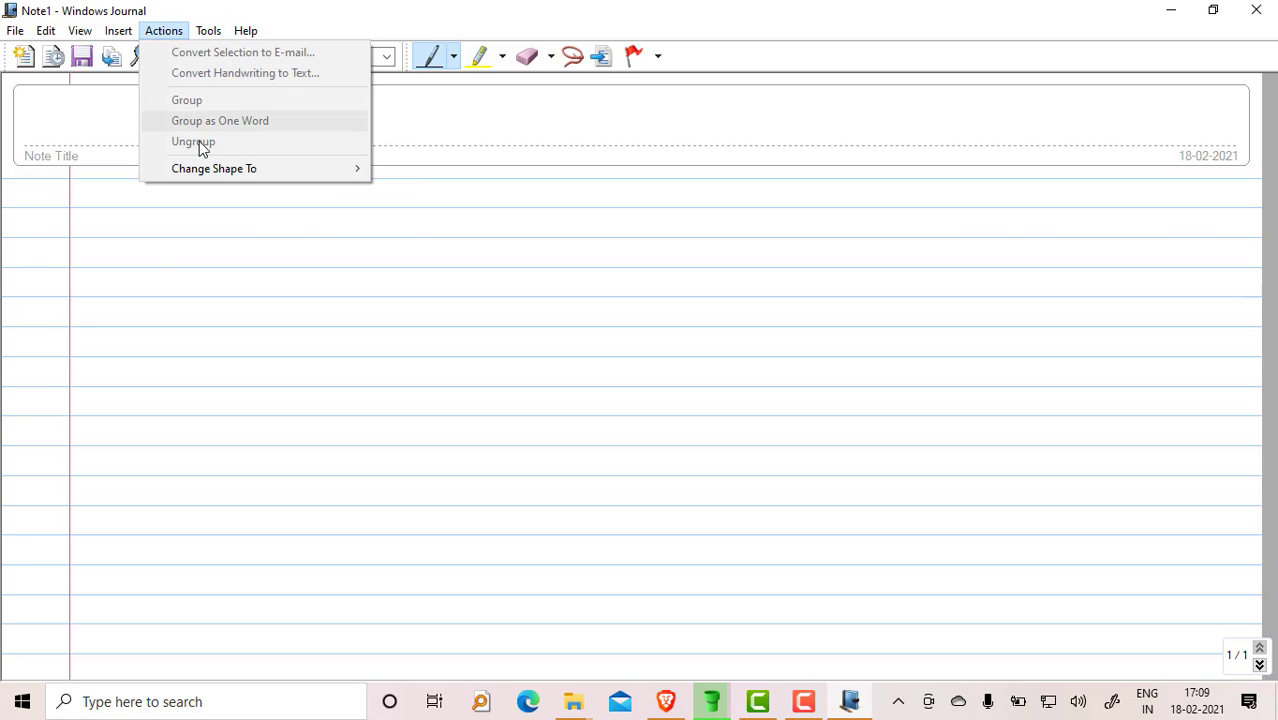
pyautogui.moveTo(230, 52)
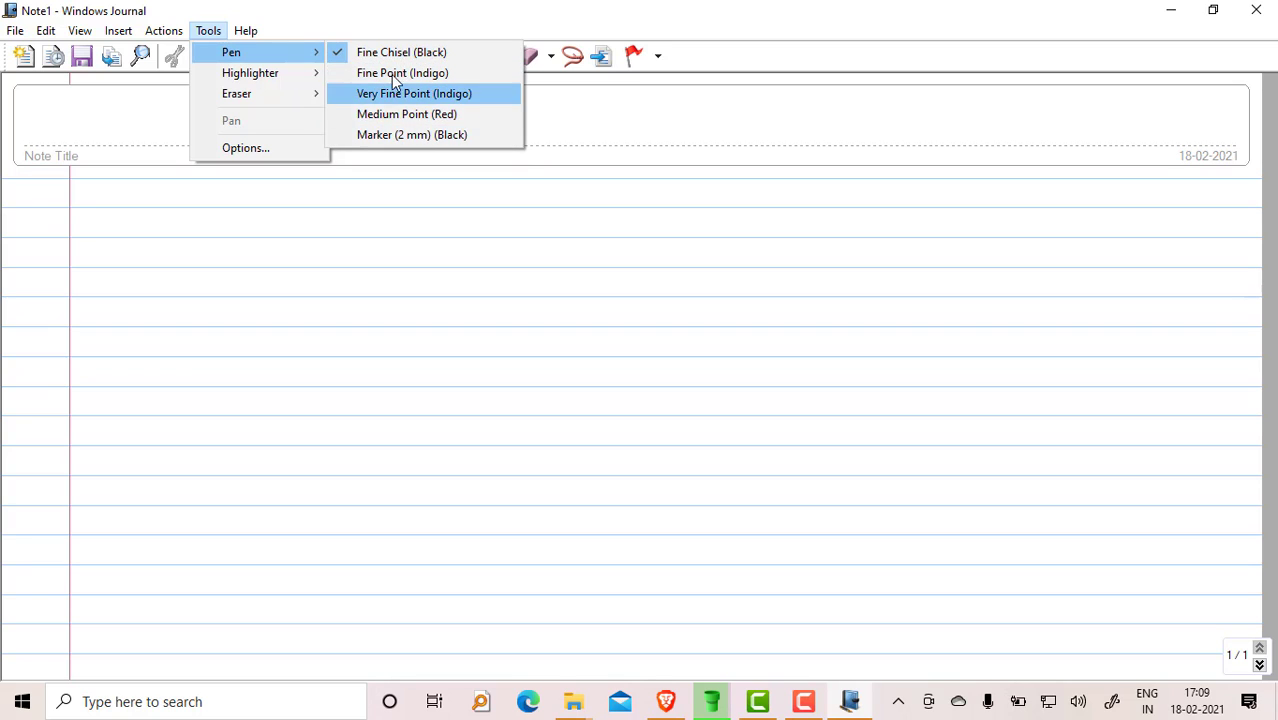
pyautogui.click(675, 9)
pyautogui.click(453, 56)
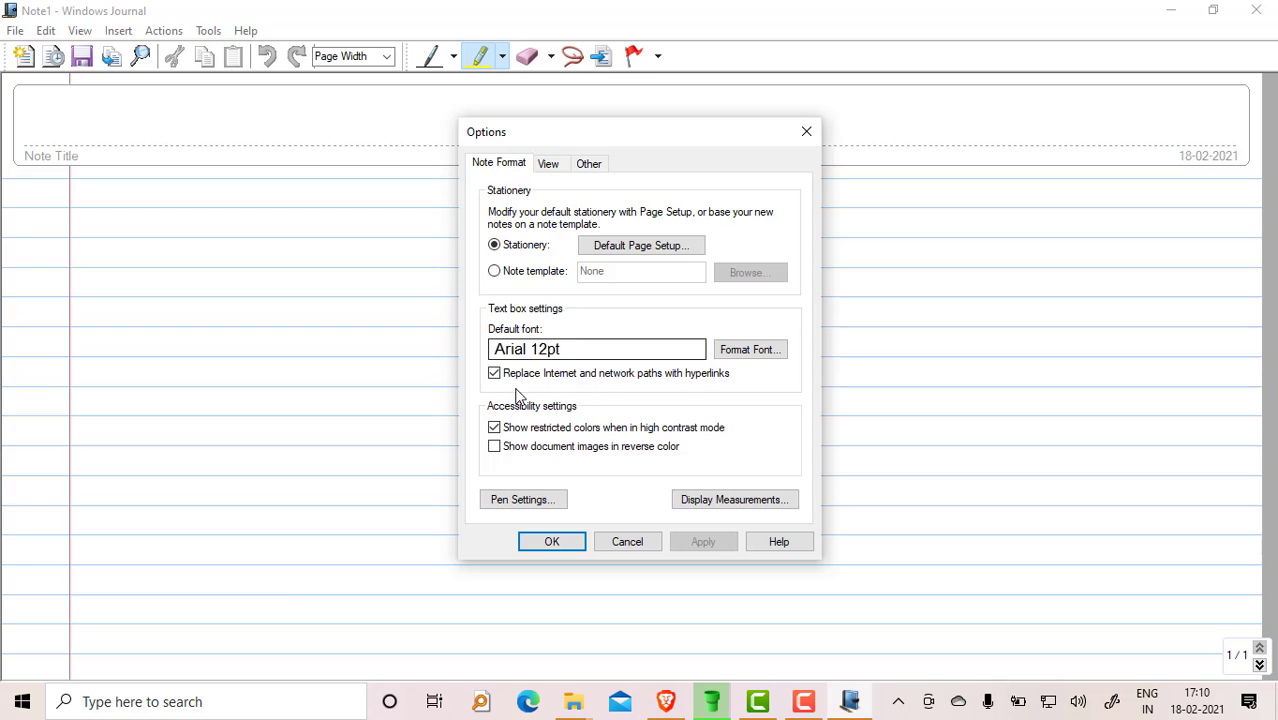
# Step: Check the View and Other tabs, Pen Settings and Display Measurements, then close Options with OK
pyautogui.click(552, 166)
pyautogui.click(580, 168)
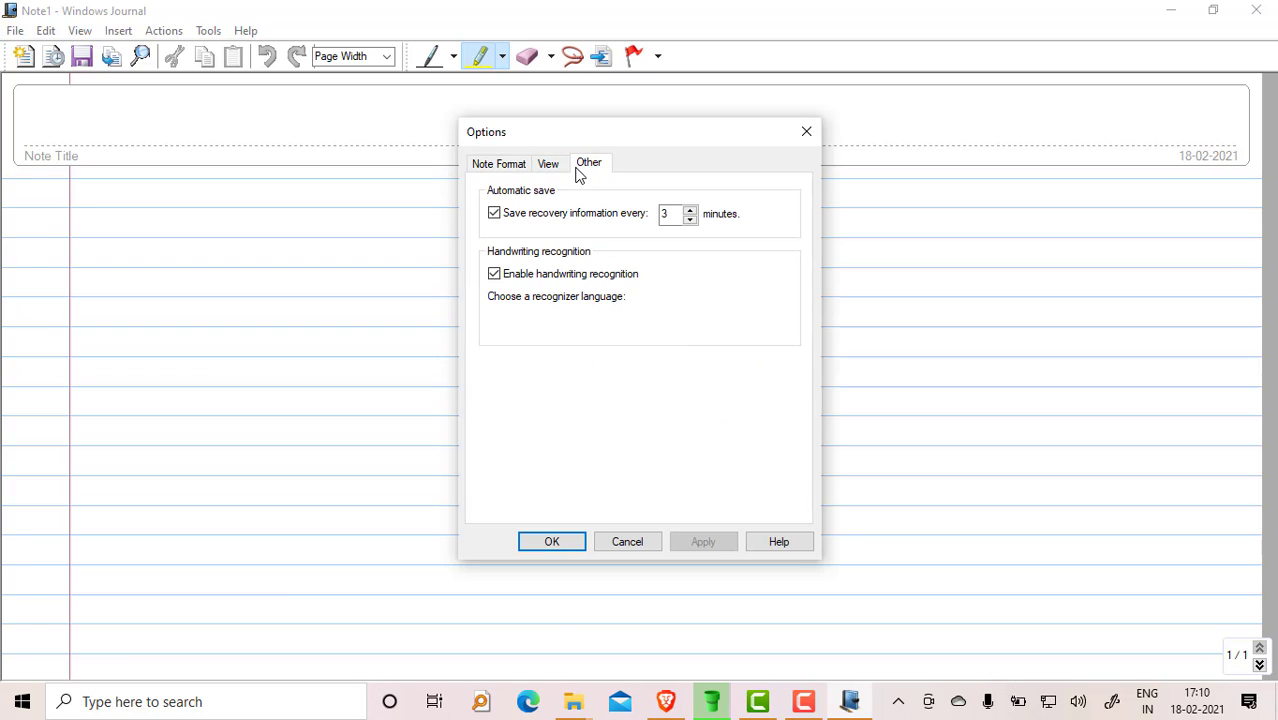
pyautogui.click(497, 165)
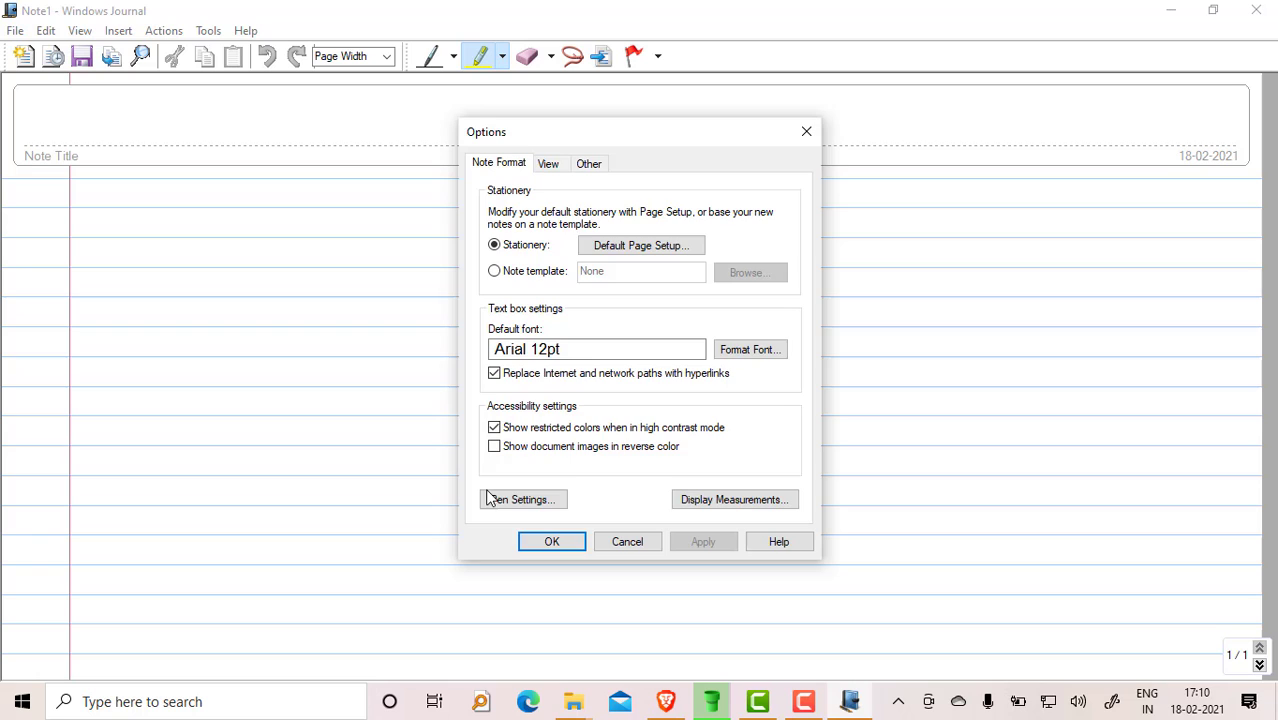
pyautogui.click(505, 498)
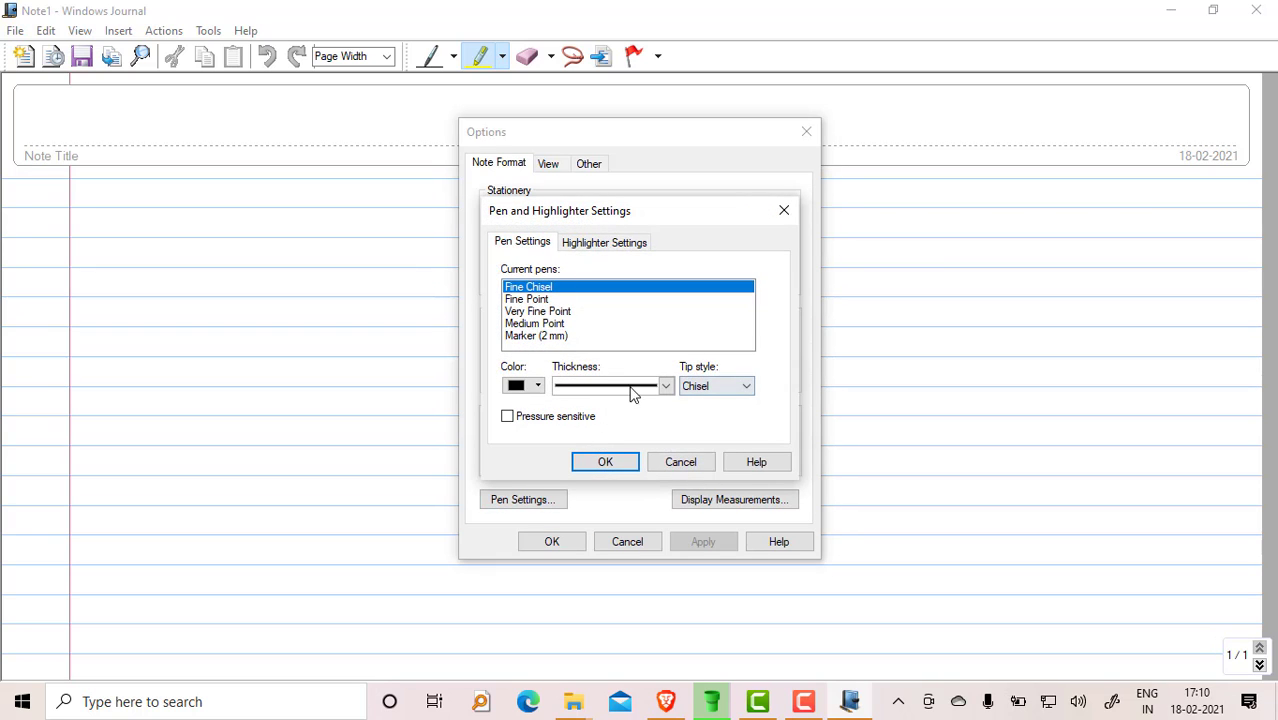
pyautogui.click(607, 462)
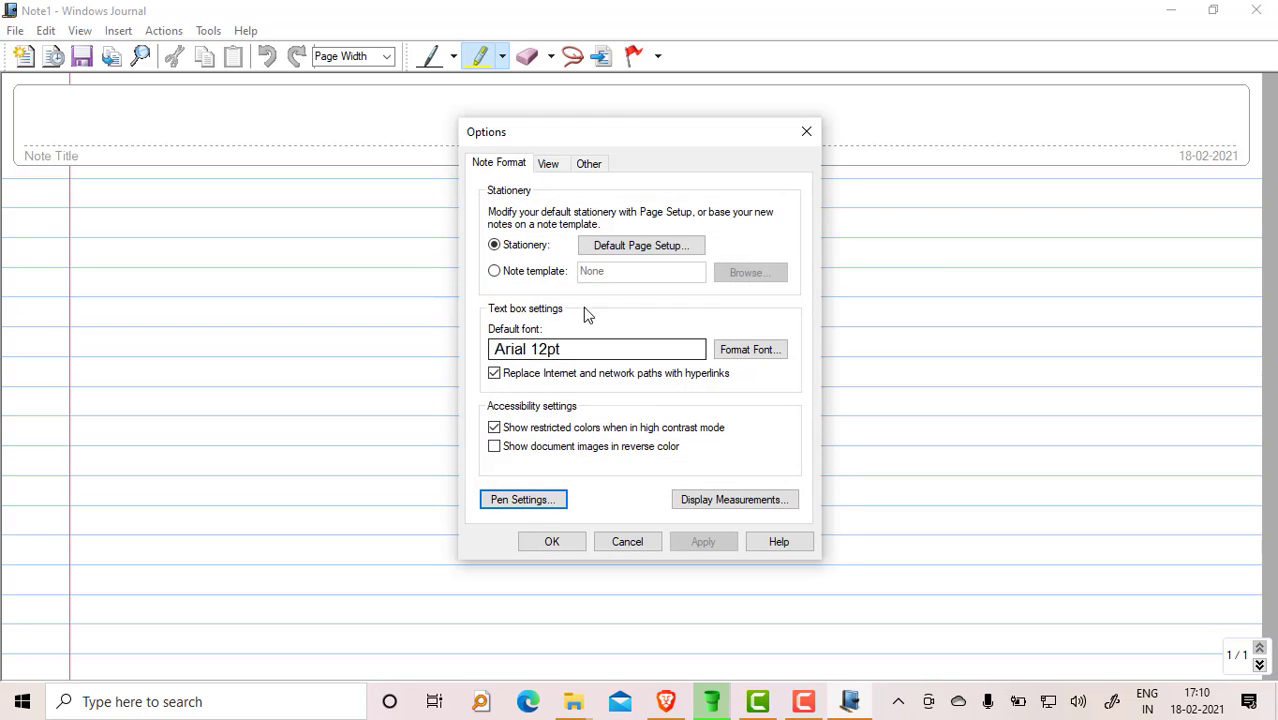
pyautogui.click(728, 497)
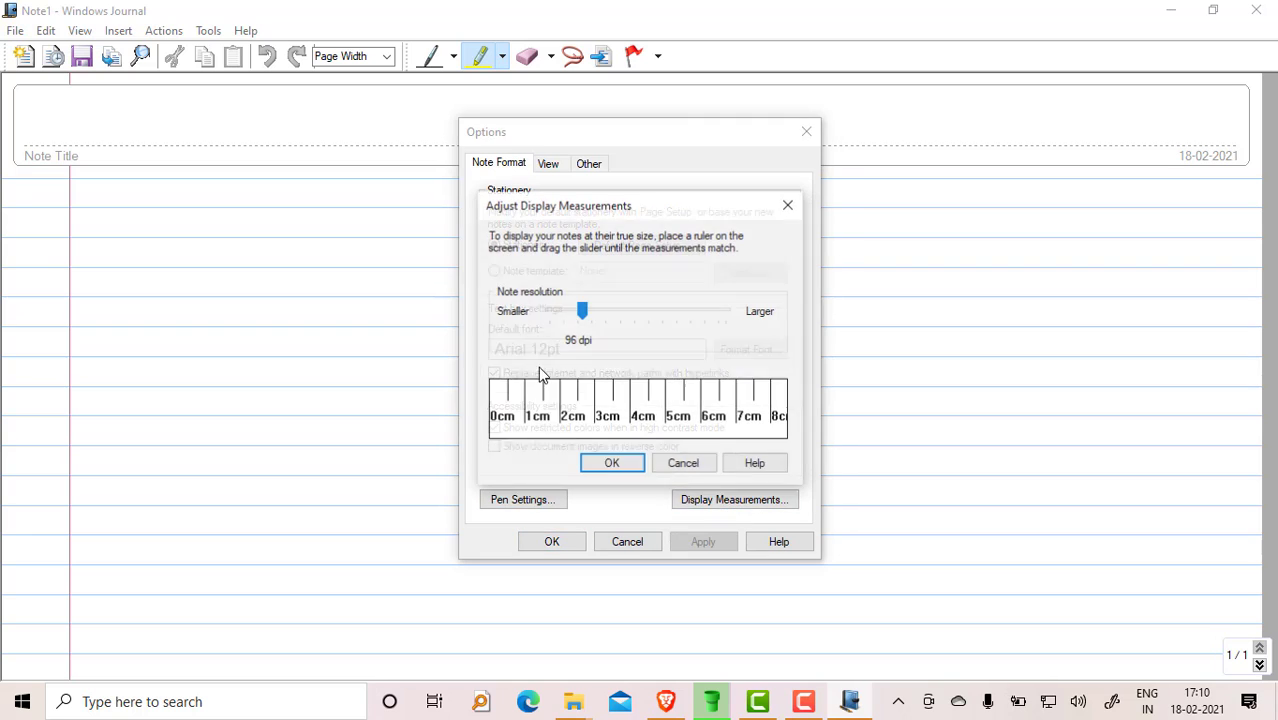
pyautogui.click(611, 464)
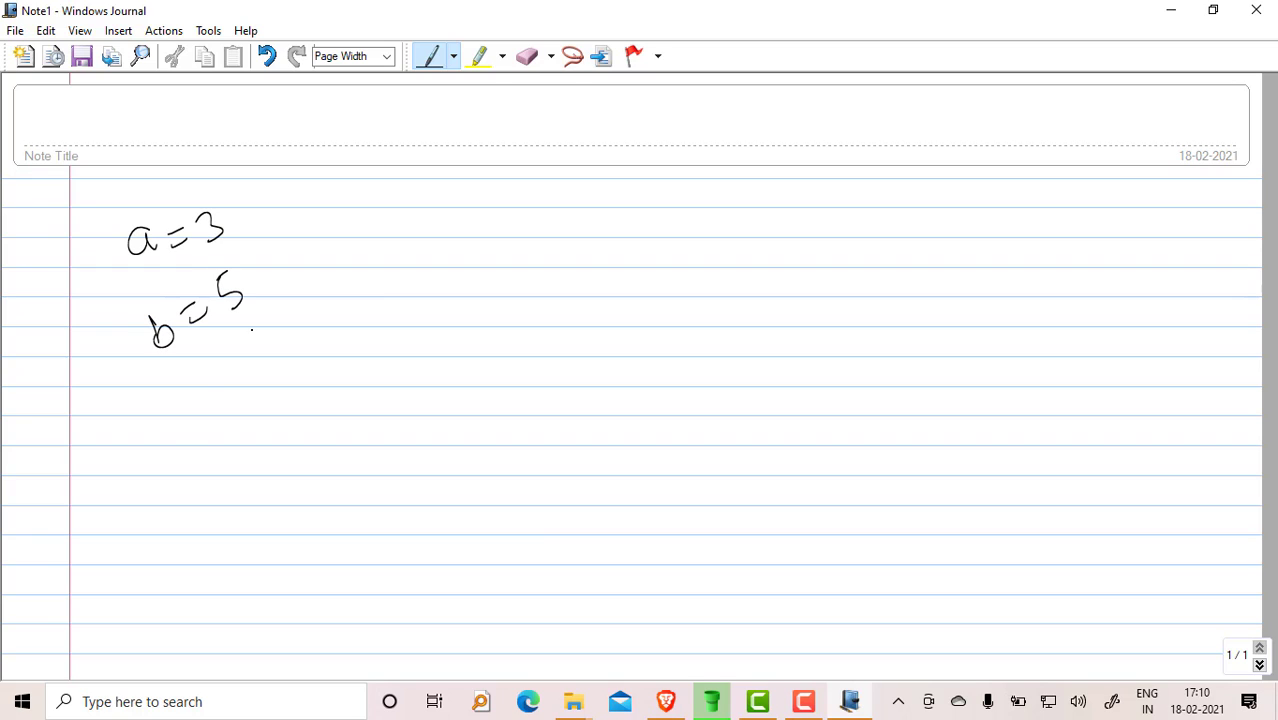
# Step: Handwrite 'c = a + b' and 'd = c/2', then draw a rising arrow beside them
pyautogui.moveTo(257, 370); pyautogui.dragTo(268, 390)
pyautogui.moveTo(278, 364); pyautogui.dragTo(296, 351)
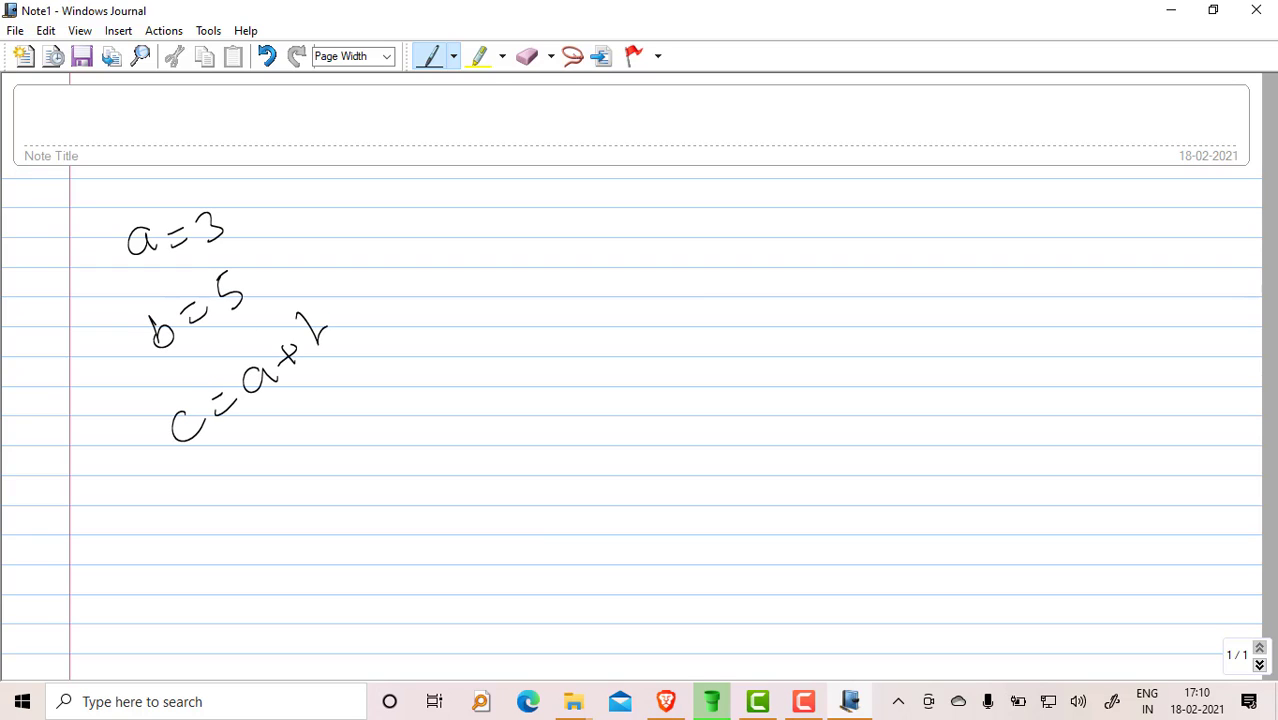
pyautogui.moveTo(225, 518); pyautogui.dragTo(236, 508)
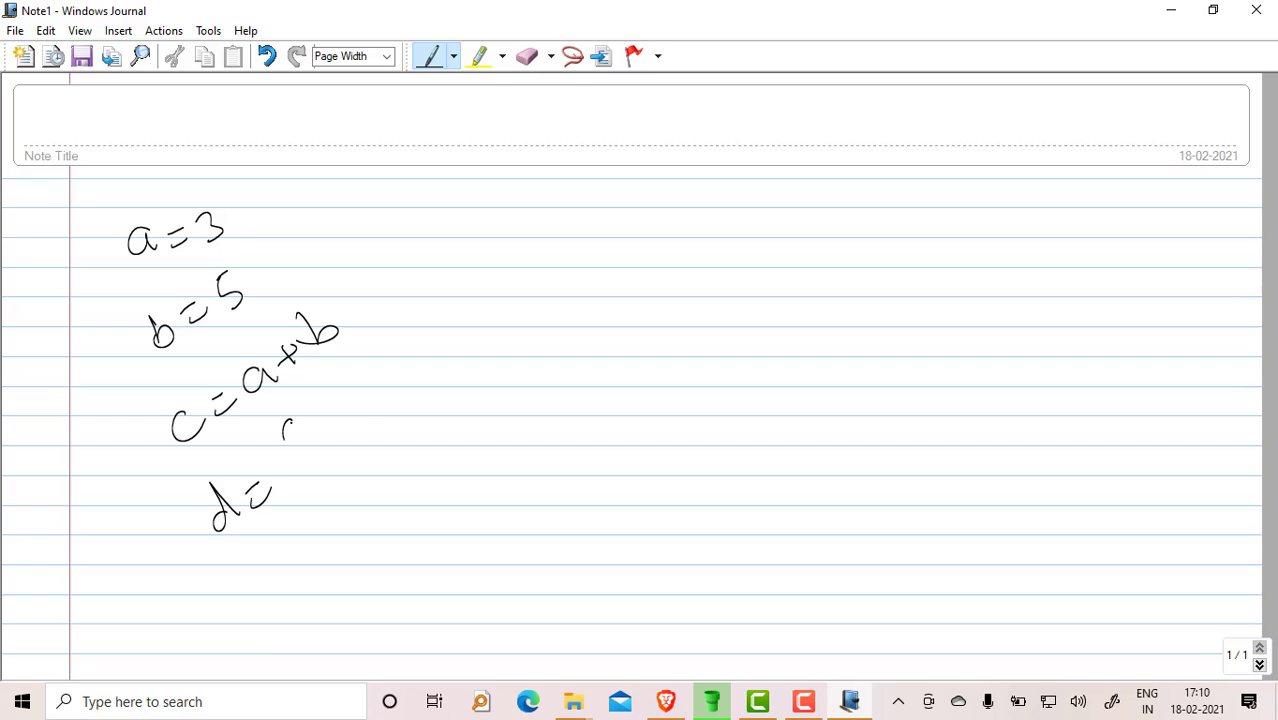
pyautogui.moveTo(286, 424); pyautogui.dragTo(310, 448)
pyautogui.moveTo(325, 400); pyautogui.dragTo(332, 460)
pyautogui.moveTo(350, 430)
pyautogui.mouseDown()
pyautogui.moveTo(366, 422)
pyautogui.moveTo(400, 456)
pyautogui.mouseUp()
pyautogui.click(360, 405)
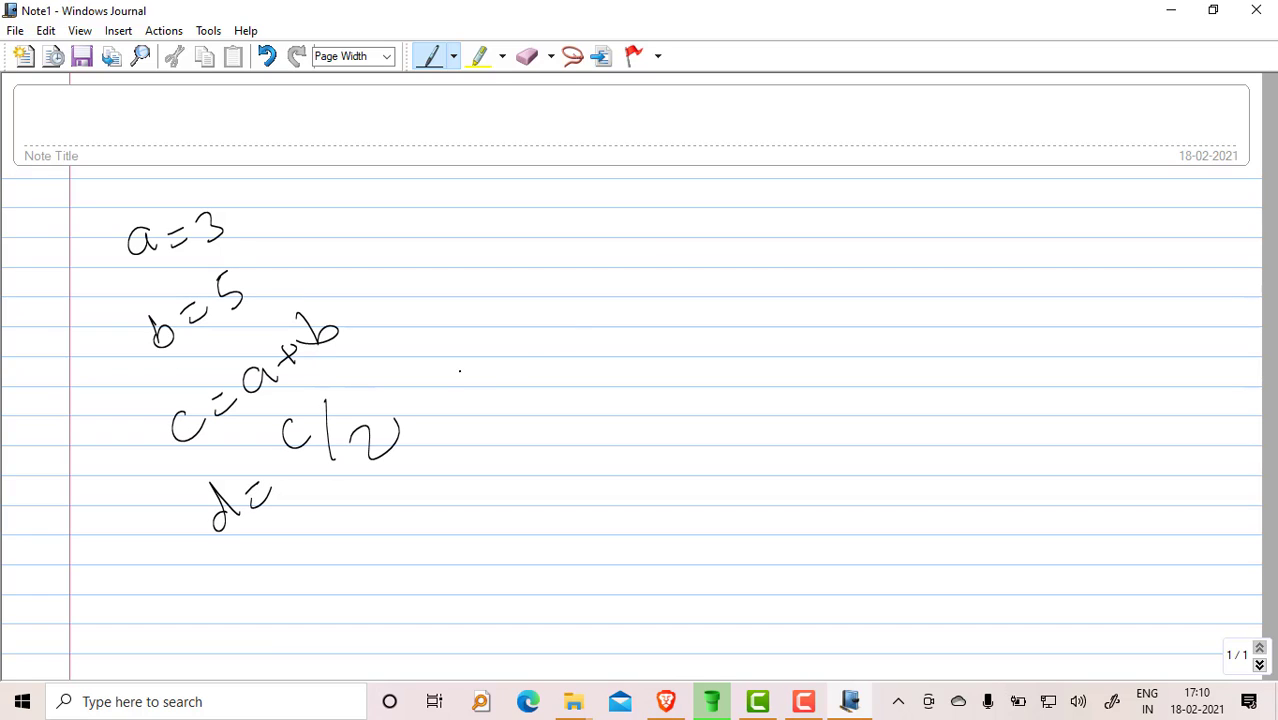
pyautogui.moveTo(440, 401); pyautogui.dragTo(576, 331)
pyautogui.moveTo(548, 327)
pyautogui.mouseDown()
pyautogui.moveTo(558, 358)
pyautogui.moveTo(575, 281)
pyautogui.moveTo(625, 322)
pyautogui.mouseUp()
# Step: Highlight the arrowhead and box the equations with the thick magenta highlighter
pyautogui.click(480, 57)
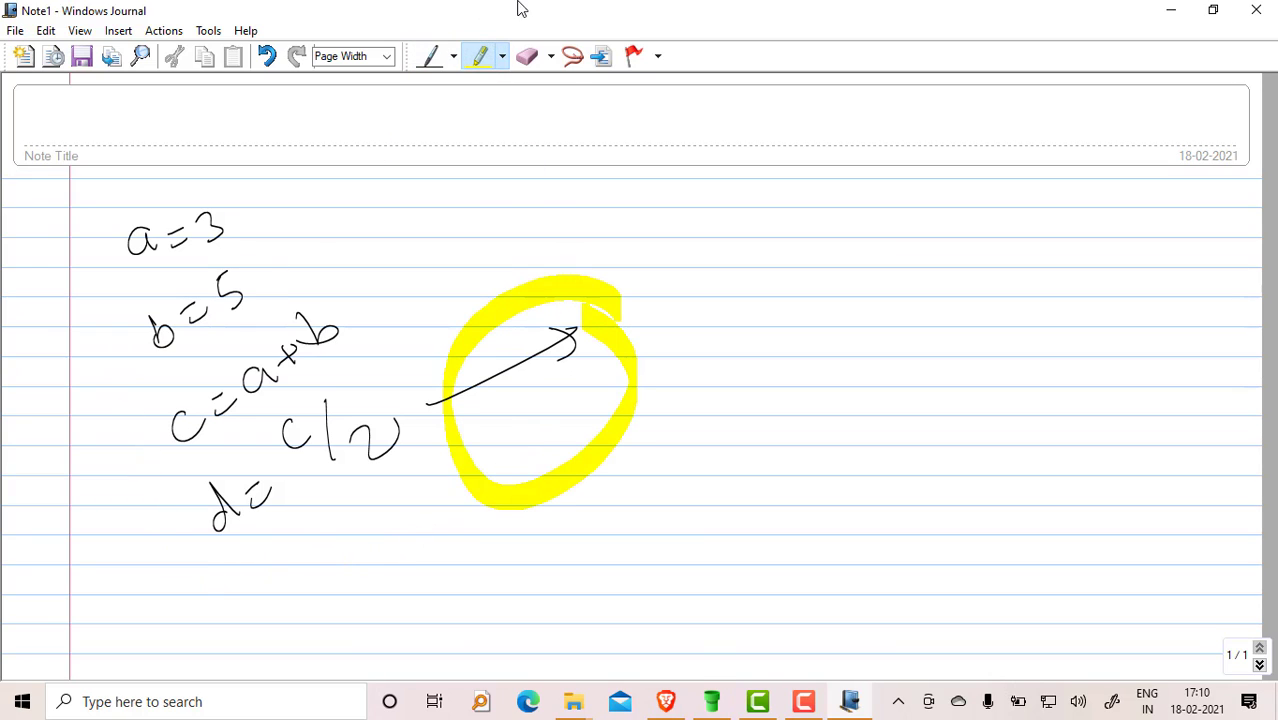
pyautogui.click(502, 57)
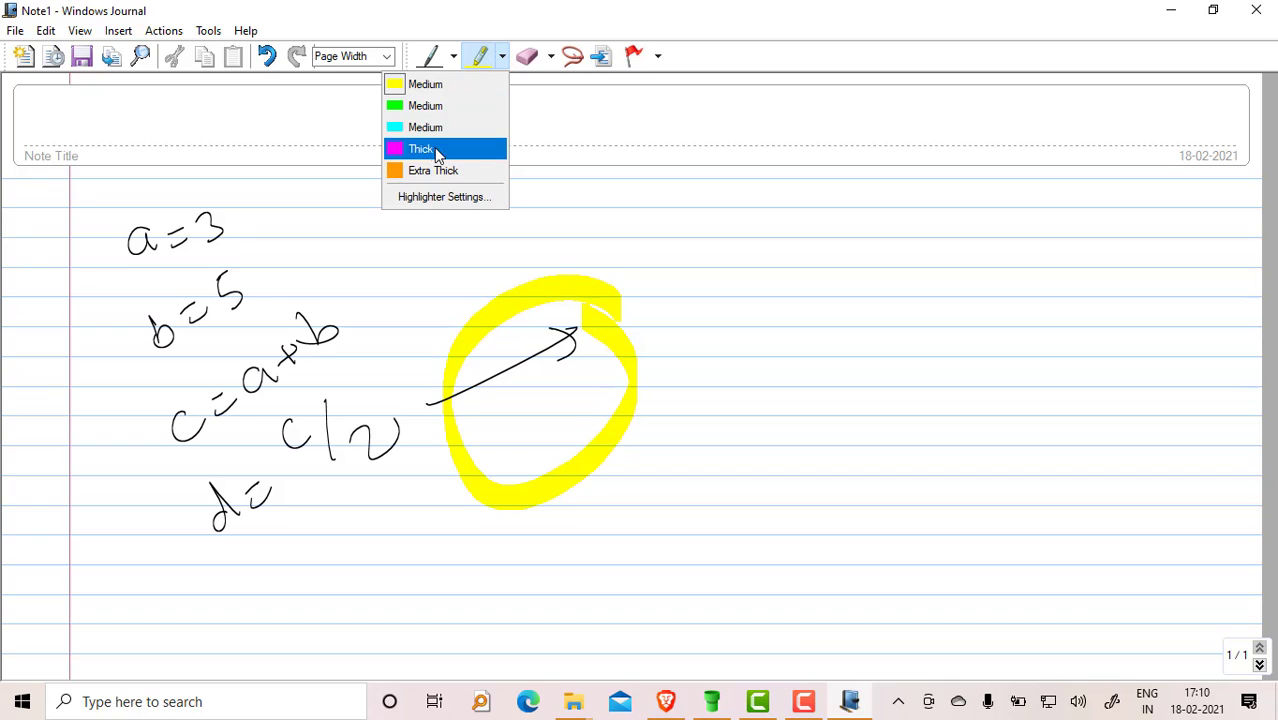
pyautogui.click(435, 149)
pyautogui.moveTo(117, 386)
pyautogui.mouseDown()
pyautogui.moveTo(168, 520)
pyautogui.moveTo(95, 395)
pyautogui.moveTo(290, 235)
pyautogui.moveTo(390, 345)
pyautogui.moveTo(178, 570)
pyautogui.mouseUp()
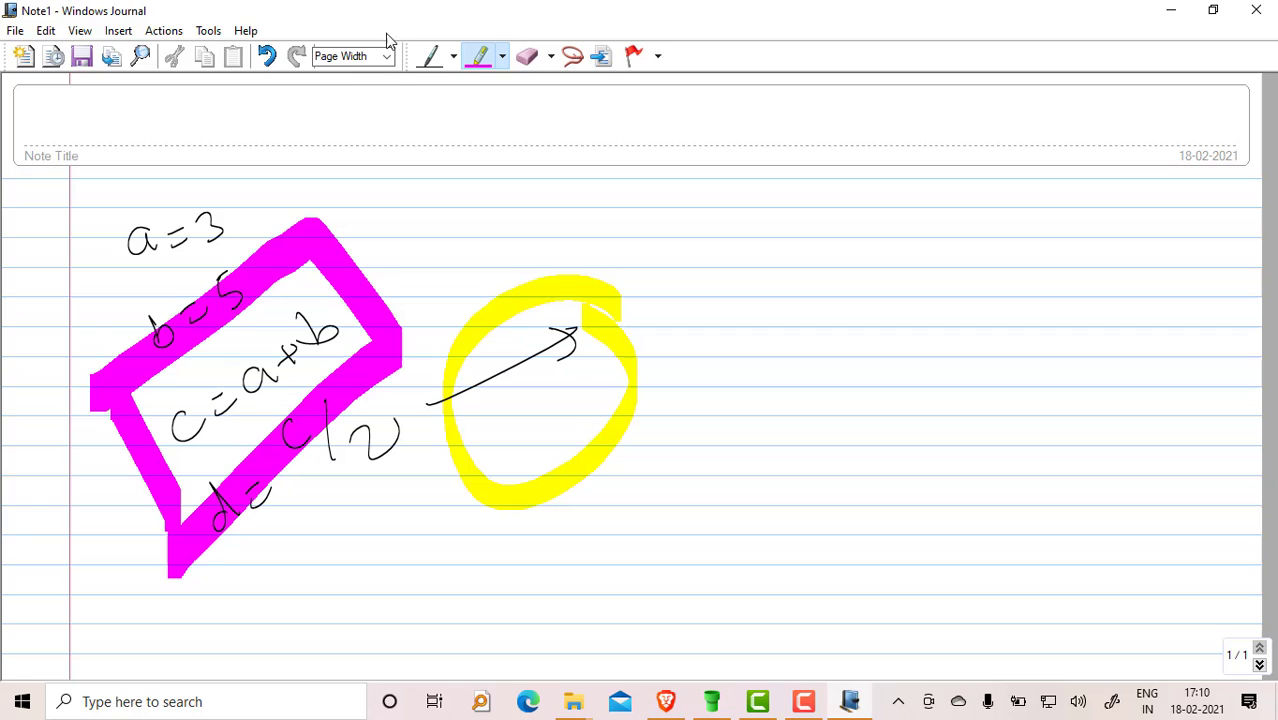
# Step: Handwrite 'Testing the windows' with the pen beside the equations
pyautogui.click(432, 60)
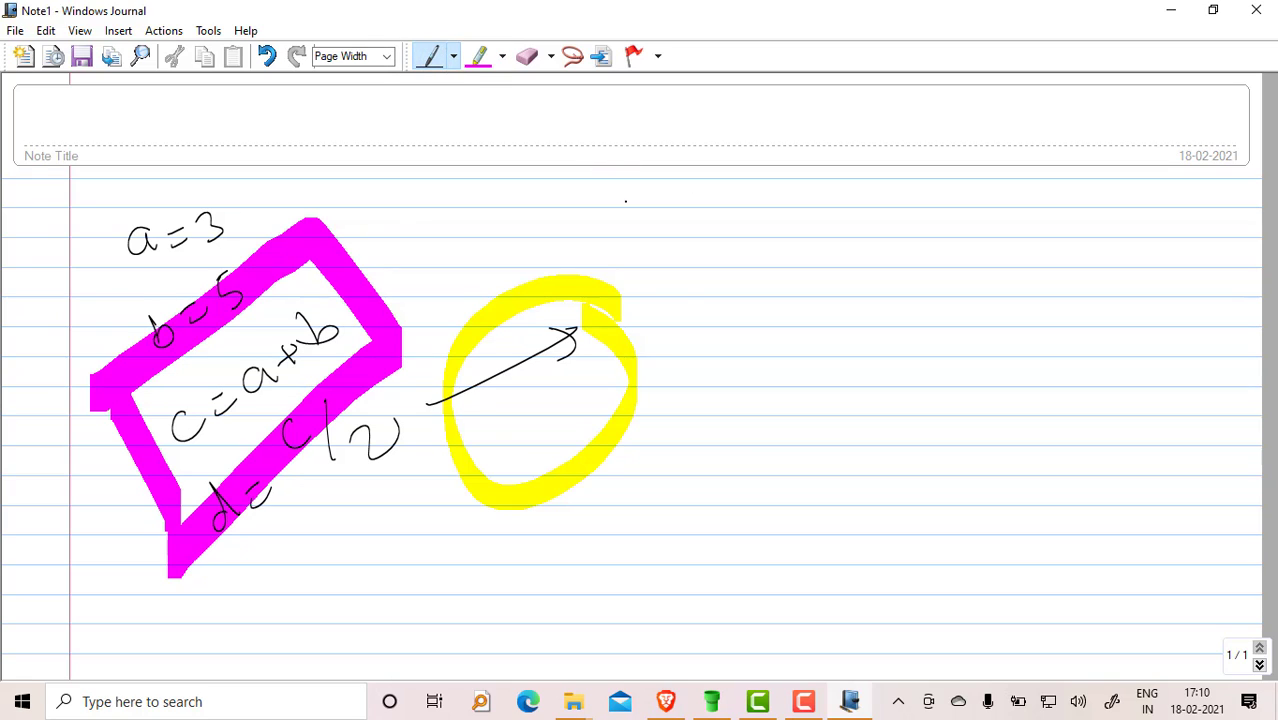
pyautogui.moveTo(739, 237); pyautogui.dragTo(743, 268)
pyautogui.moveTo(751, 257)
pyautogui.mouseDown()
pyautogui.moveTo(775, 264)
pyautogui.moveTo(846, 224)
pyautogui.mouseUp()
pyautogui.moveTo(868, 210); pyautogui.dragTo(860, 248)
pyautogui.moveTo(745, 322); pyautogui.dragTo(748, 350)
pyautogui.moveTo(726, 352); pyautogui.dragTo(778, 330)
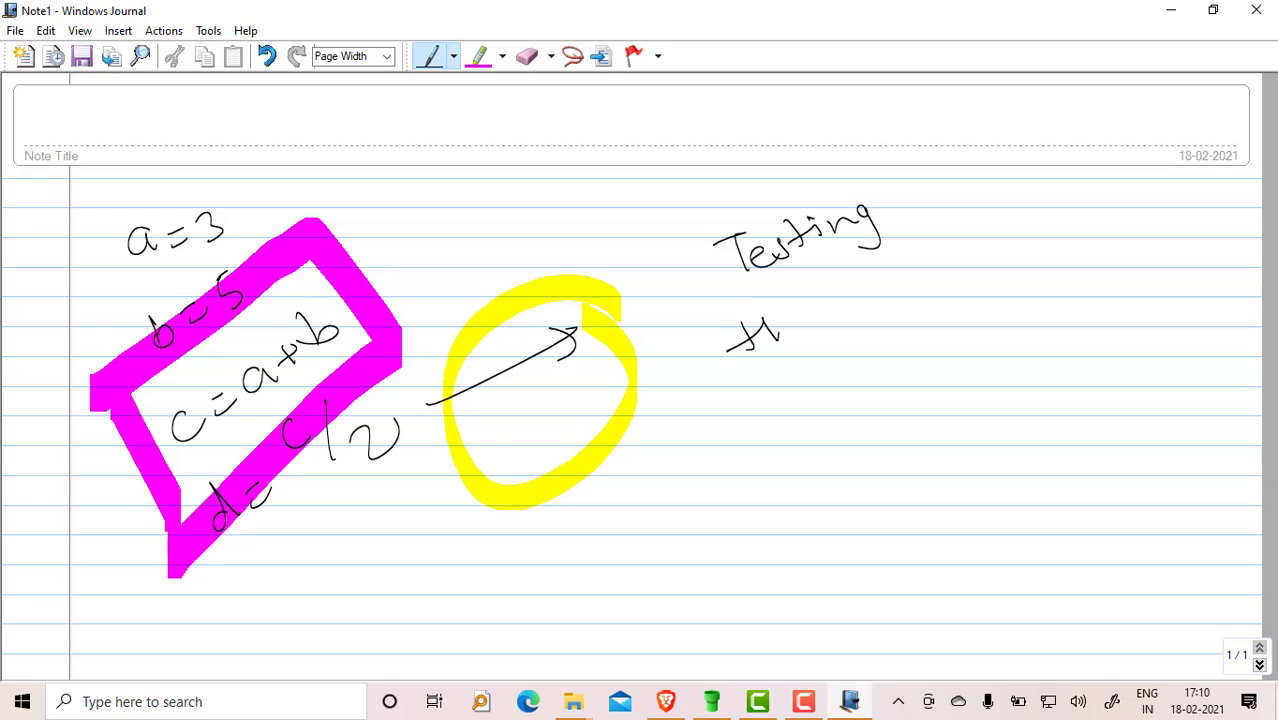
pyautogui.moveTo(852, 300); pyautogui.dragTo(876, 285)
pyautogui.moveTo(880, 282); pyautogui.dragTo(879, 294)
pyautogui.click(886, 274)
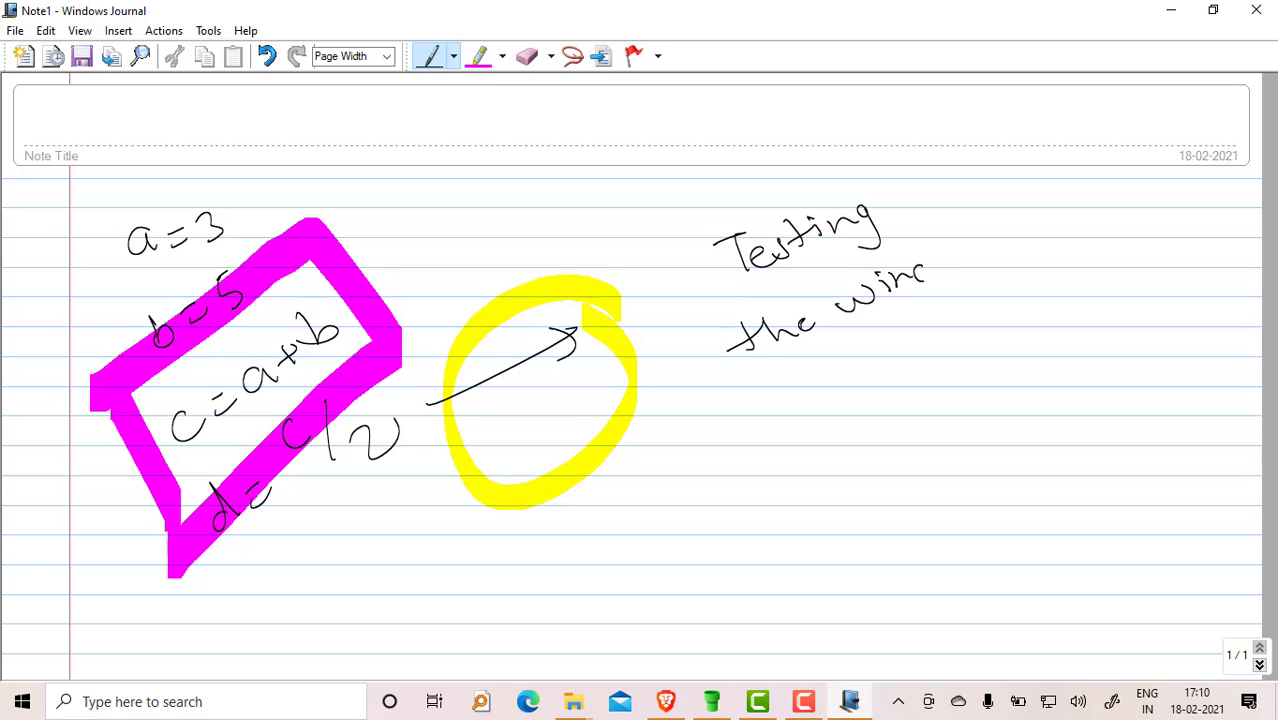
pyautogui.moveTo(930, 258); pyautogui.dragTo(984, 228)
# Step: Handwrite 'Journal' below to complete 'Testing the windows Journal'
pyautogui.click(825, 442)
pyautogui.moveTo(848, 462); pyautogui.dragTo(816, 488)
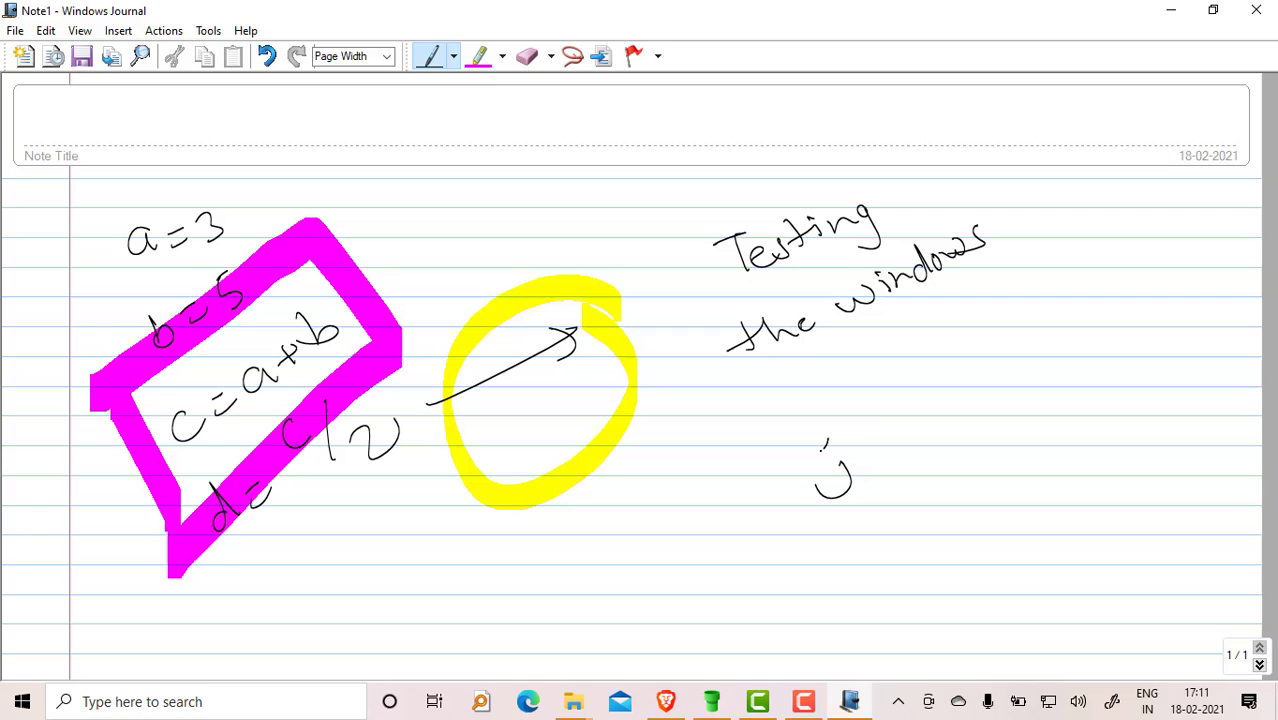
pyautogui.moveTo(870, 440); pyautogui.dragTo(904, 424)
pyautogui.moveTo(906, 432); pyautogui.dragTo(932, 418)
pyautogui.moveTo(976, 380); pyautogui.dragTo(972, 396)
pyautogui.moveTo(974, 384); pyautogui.dragTo(998, 378)
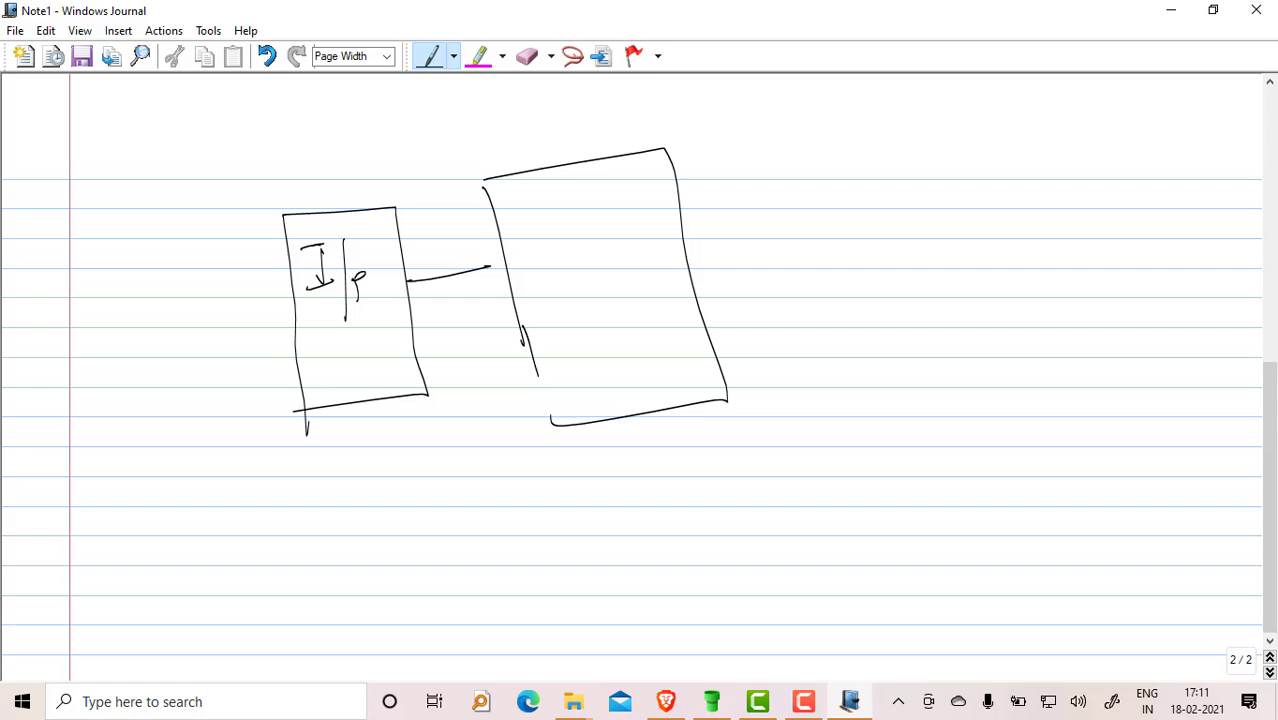
# Step: Finish the P in the middle box, draw an arrow out of it, and outline a third box
pyautogui.moveTo(591, 256); pyautogui.dragTo(604, 295)
pyautogui.moveTo(590, 258); pyautogui.dragTo(593, 266)
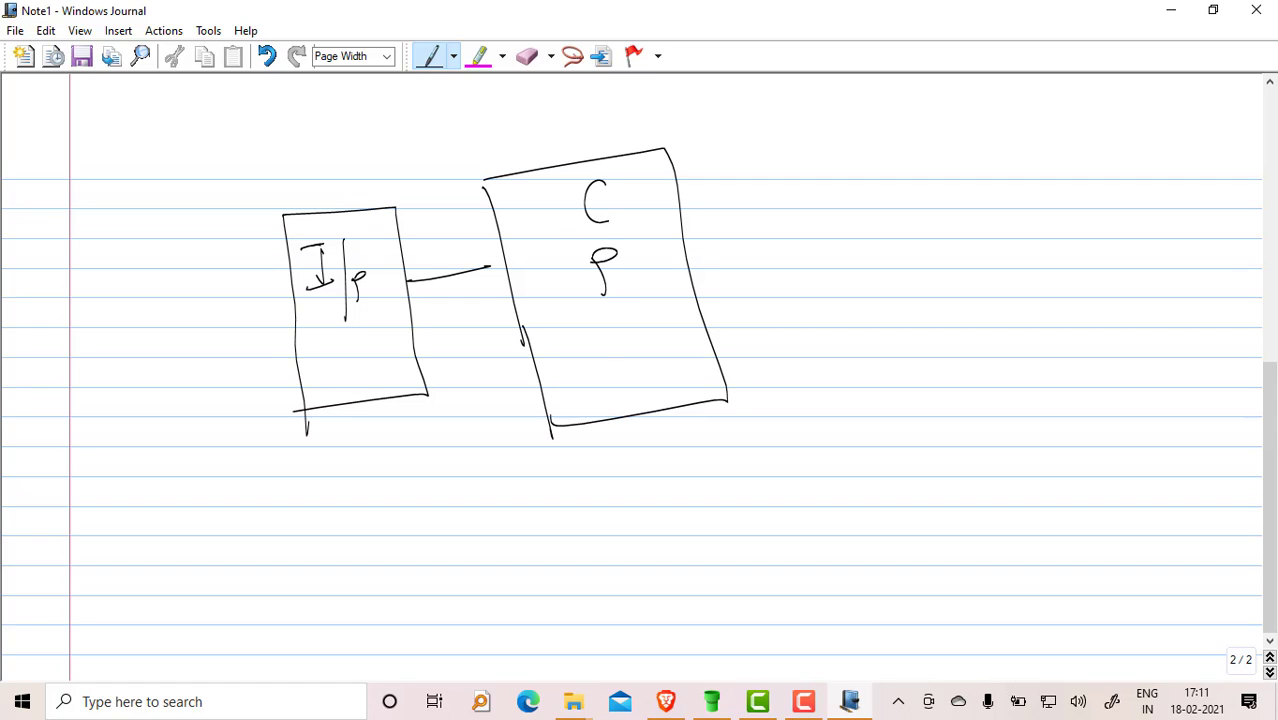
pyautogui.moveTo(678, 244); pyautogui.dragTo(757, 221)
pyautogui.moveTo(743, 200); pyautogui.dragTo(764, 214)
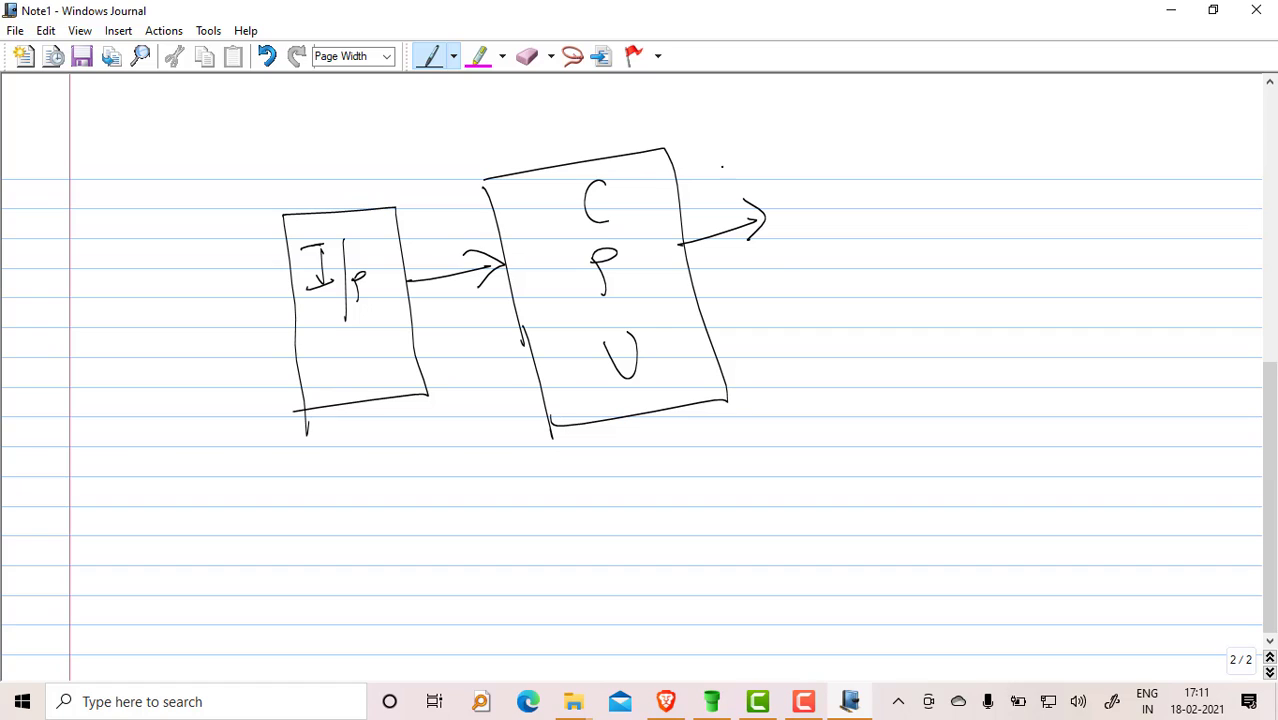
pyautogui.moveTo(742, 148); pyautogui.dragTo(798, 311)
pyautogui.moveTo(743, 145)
pyautogui.mouseDown()
pyautogui.moveTo(928, 160)
pyautogui.moveTo(962, 306)
pyautogui.moveTo(799, 330)
pyautogui.mouseUp()
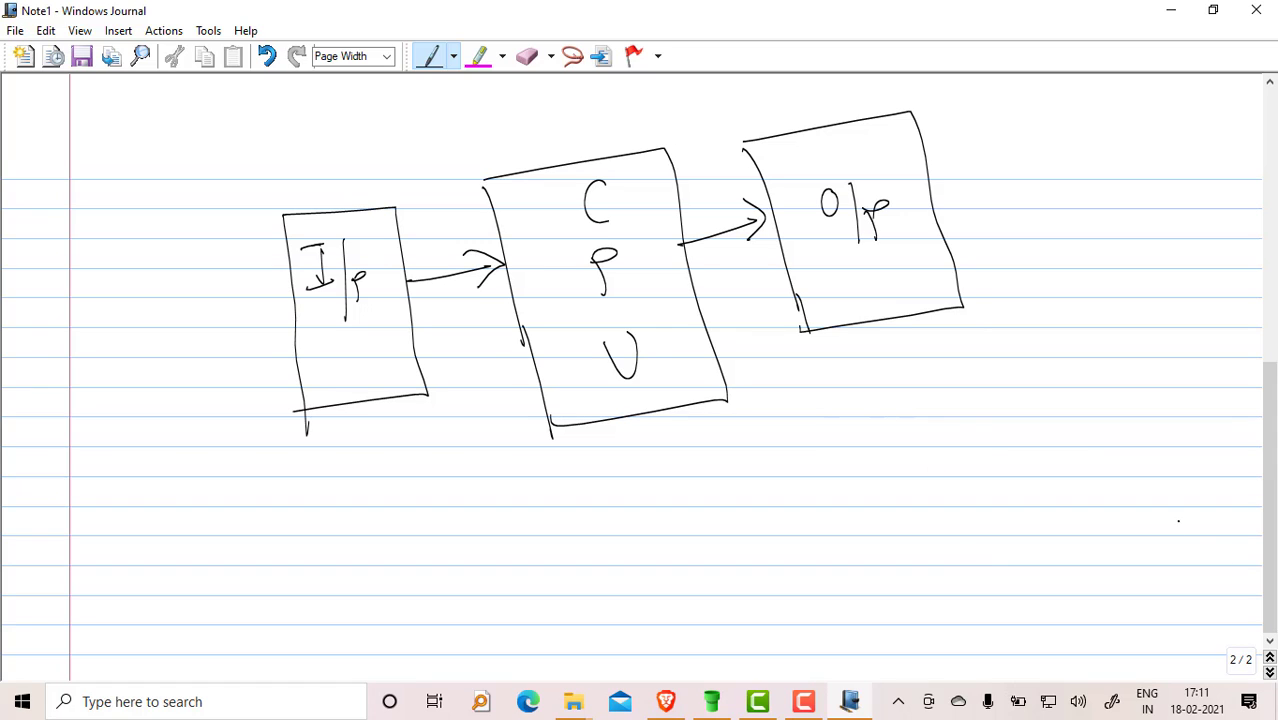
# Step: Highlight the I/P, C, P, U and O/P labels with the highlighter
pyautogui.click(479, 60)
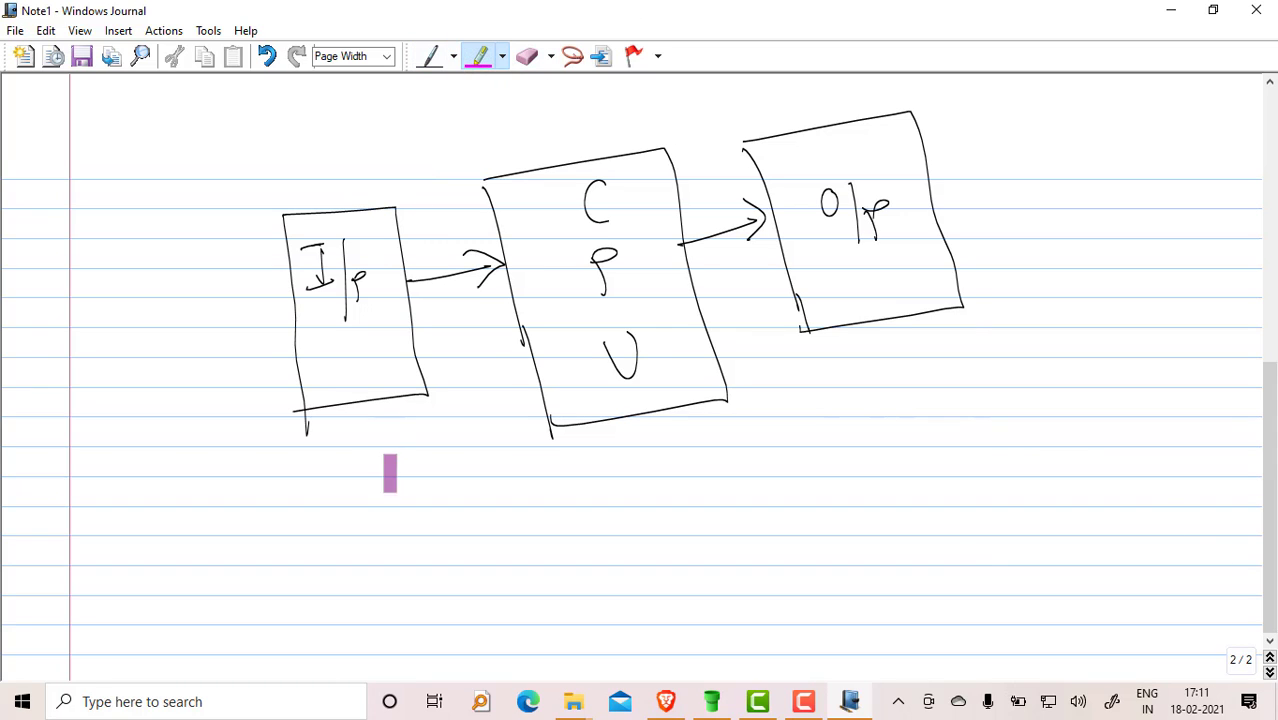
pyautogui.moveTo(328, 245)
pyautogui.mouseDown()
pyautogui.moveTo(355, 295)
pyautogui.moveTo(340, 330)
pyautogui.mouseUp()
pyautogui.moveTo(596, 190)
pyautogui.mouseDown()
pyautogui.moveTo(592, 318)
pyautogui.moveTo(625, 370)
pyautogui.moveTo(640, 340)
pyautogui.mouseUp()
pyautogui.moveTo(850, 225)
pyautogui.mouseDown()
pyautogui.moveTo(857, 205)
pyautogui.moveTo(862, 215)
pyautogui.mouseUp()
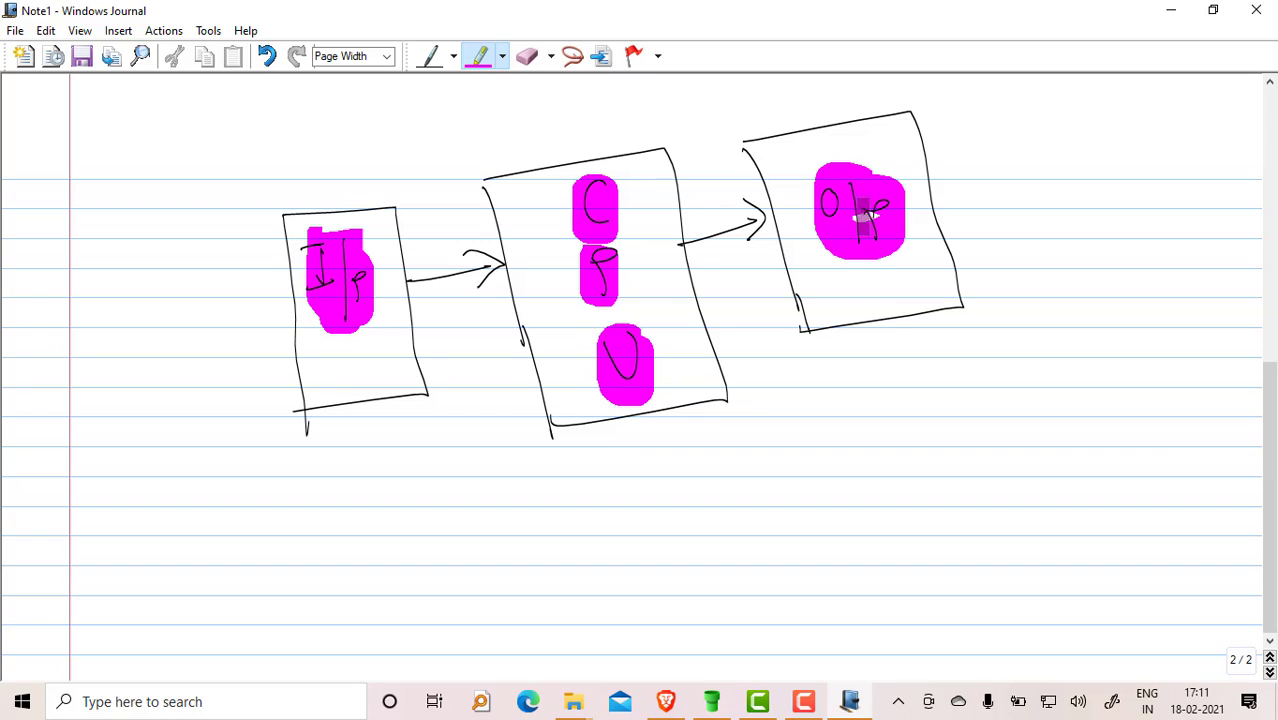
# Step: Erase the arrow shaft between the I/P box and the middle box, returning to the pen
pyautogui.click(428, 62)
pyautogui.click(527, 56)
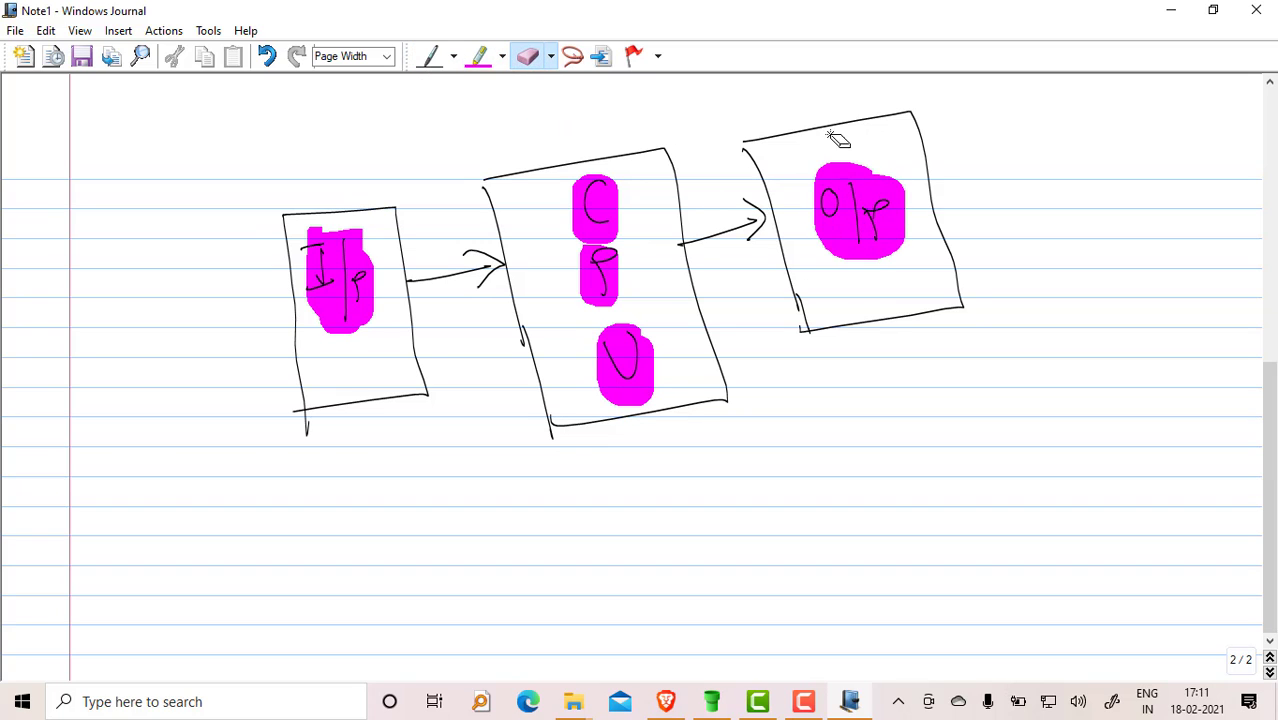
pyautogui.click(445, 274)
pyautogui.click(430, 56)
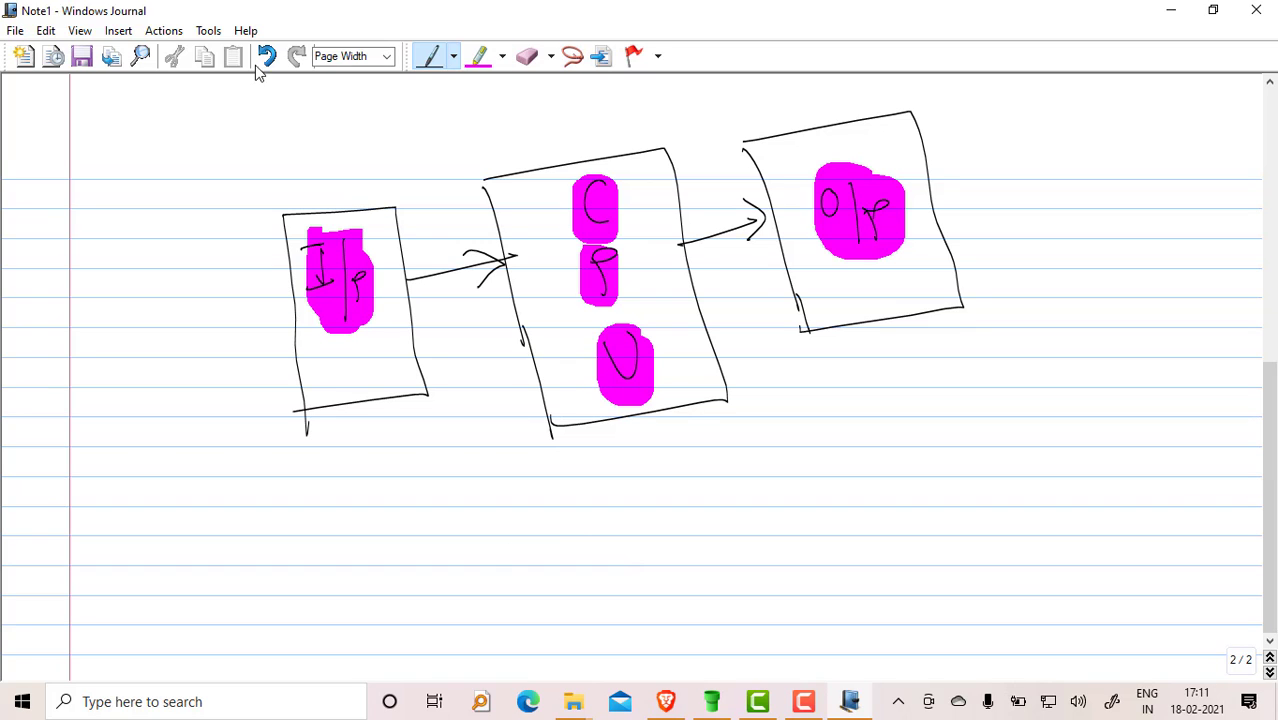
# Step: Add a text box below the diagram reading 'testing block diagram'
pyautogui.click(118, 32)
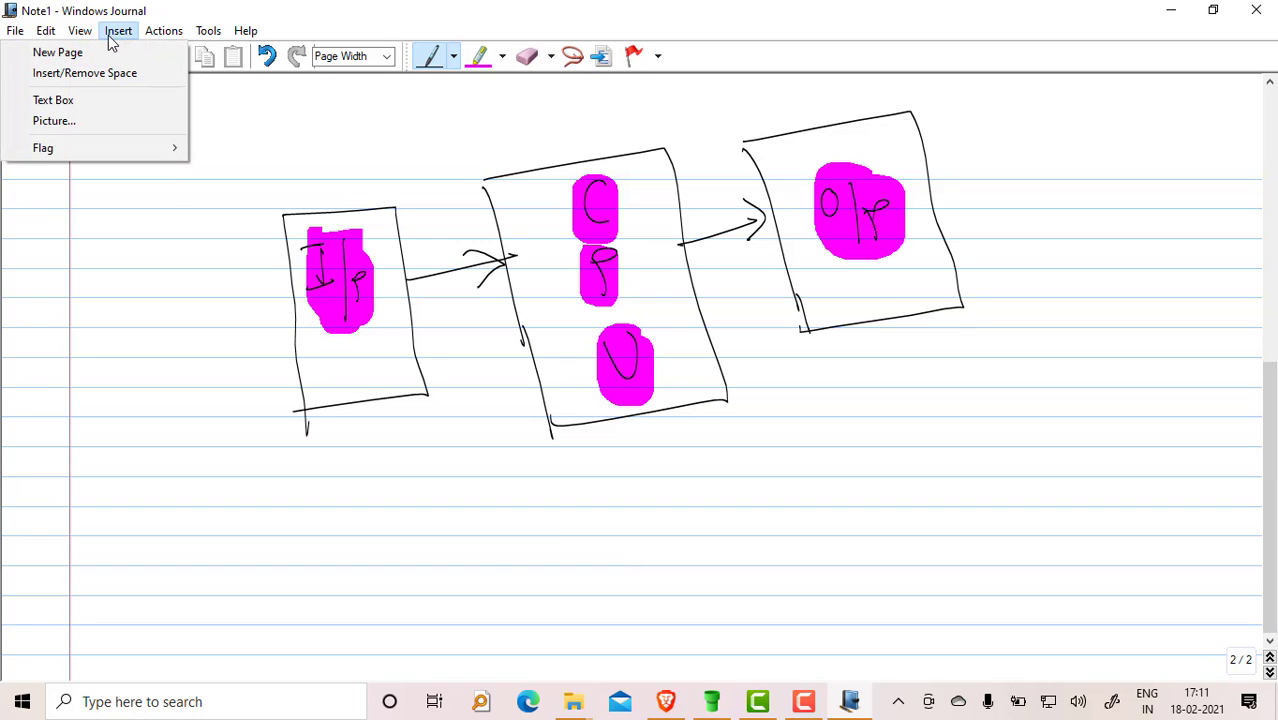
pyautogui.moveTo(80, 31)
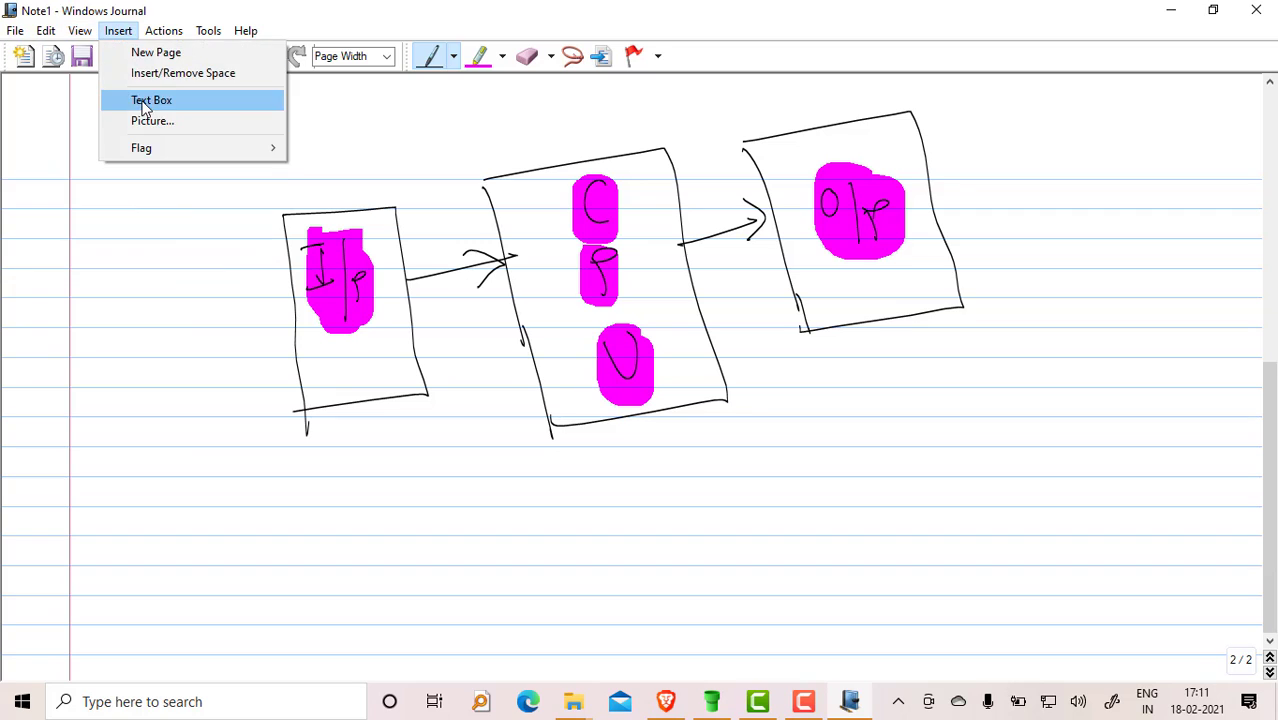
pyautogui.click(145, 99)
pyautogui.click(468, 514)
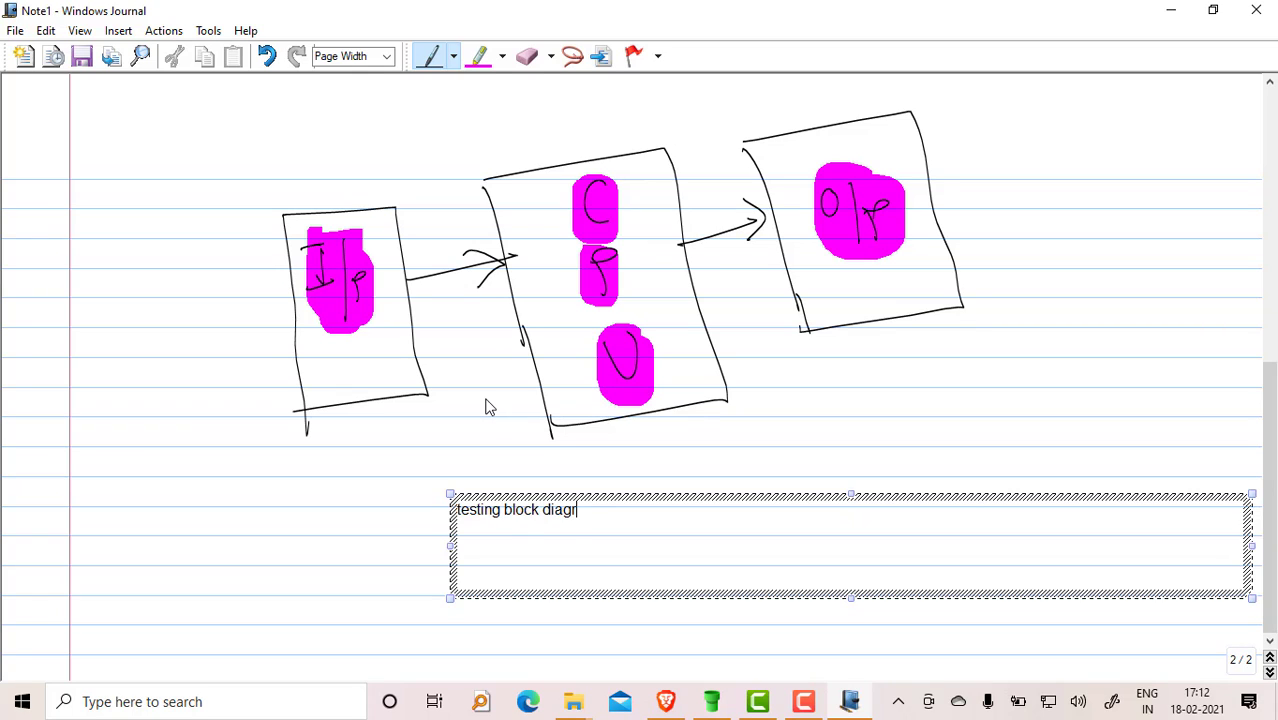
pyautogui.click(331, 492)
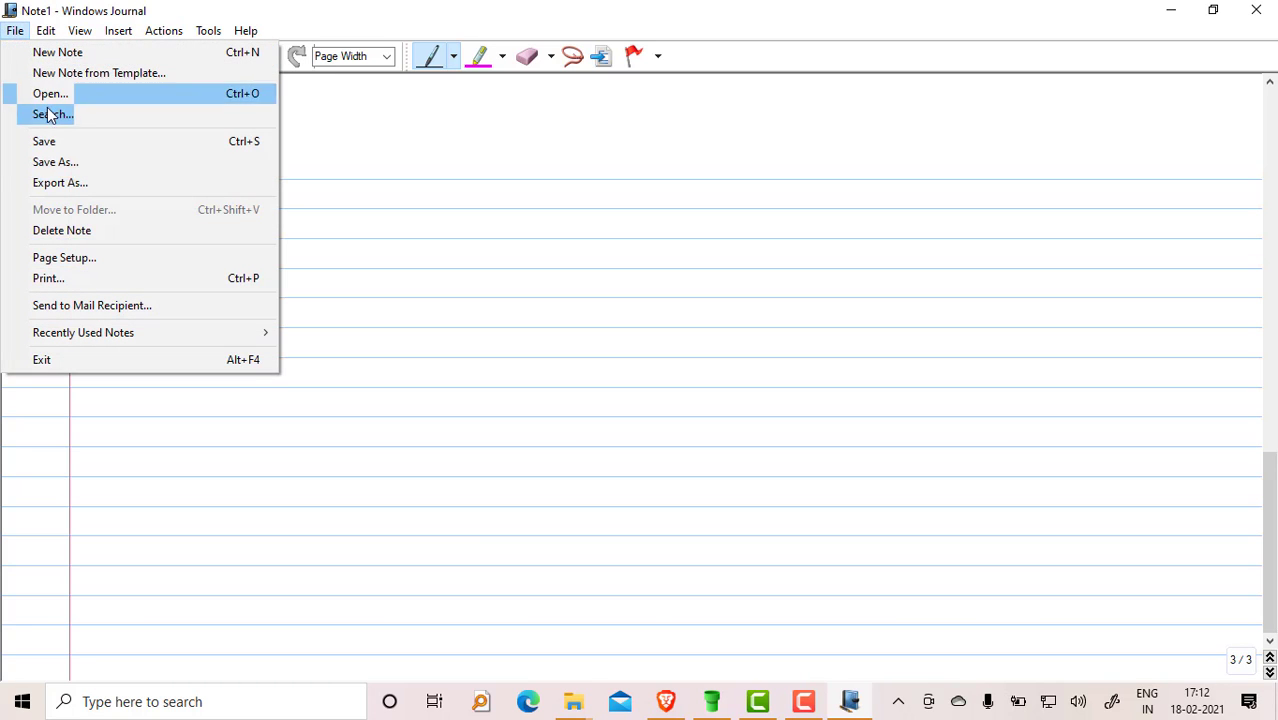
# Step: Save the note as 'test' in the Documents > Notes folder
pyautogui.click(45, 146)
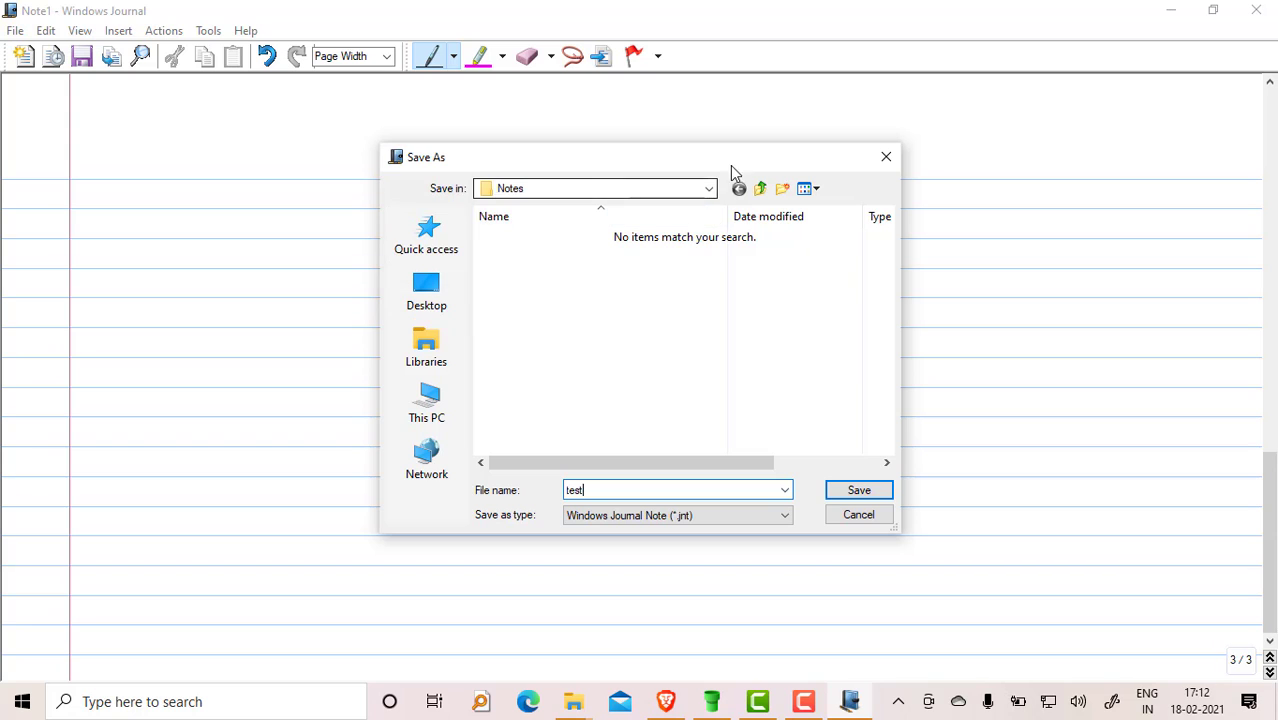
pyautogui.click(759, 189)
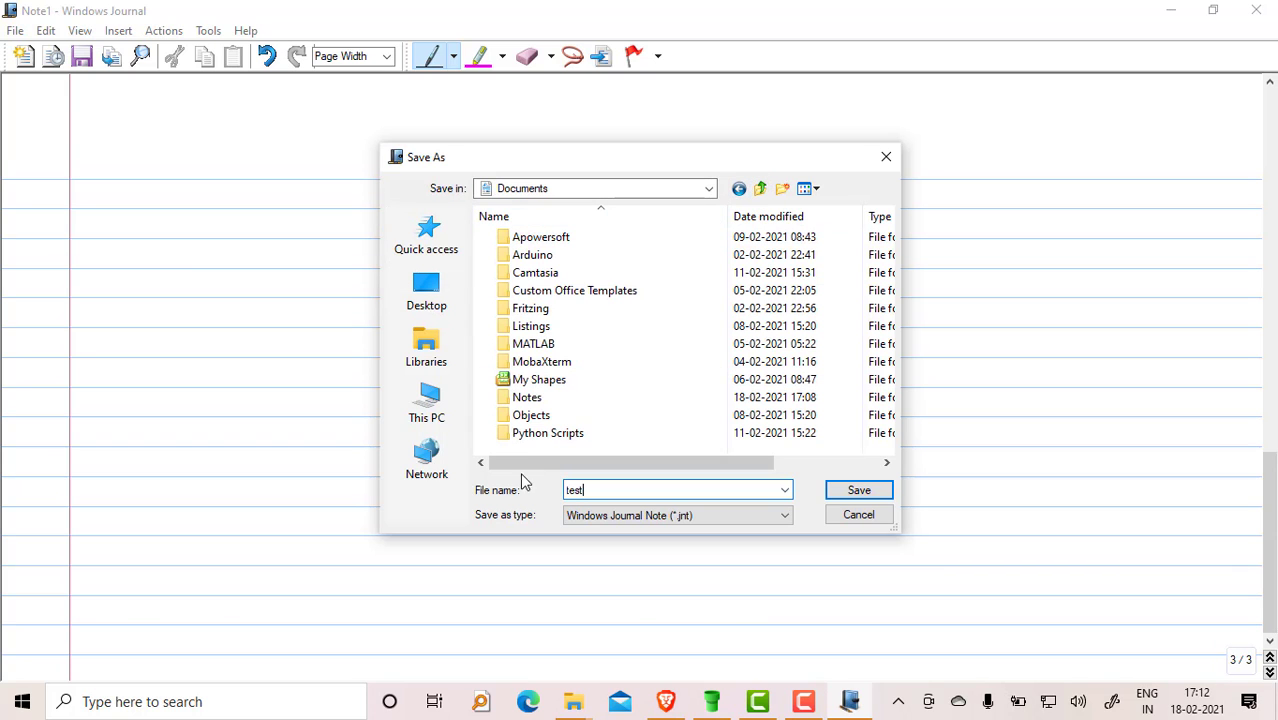
pyautogui.doubleClick(531, 397)
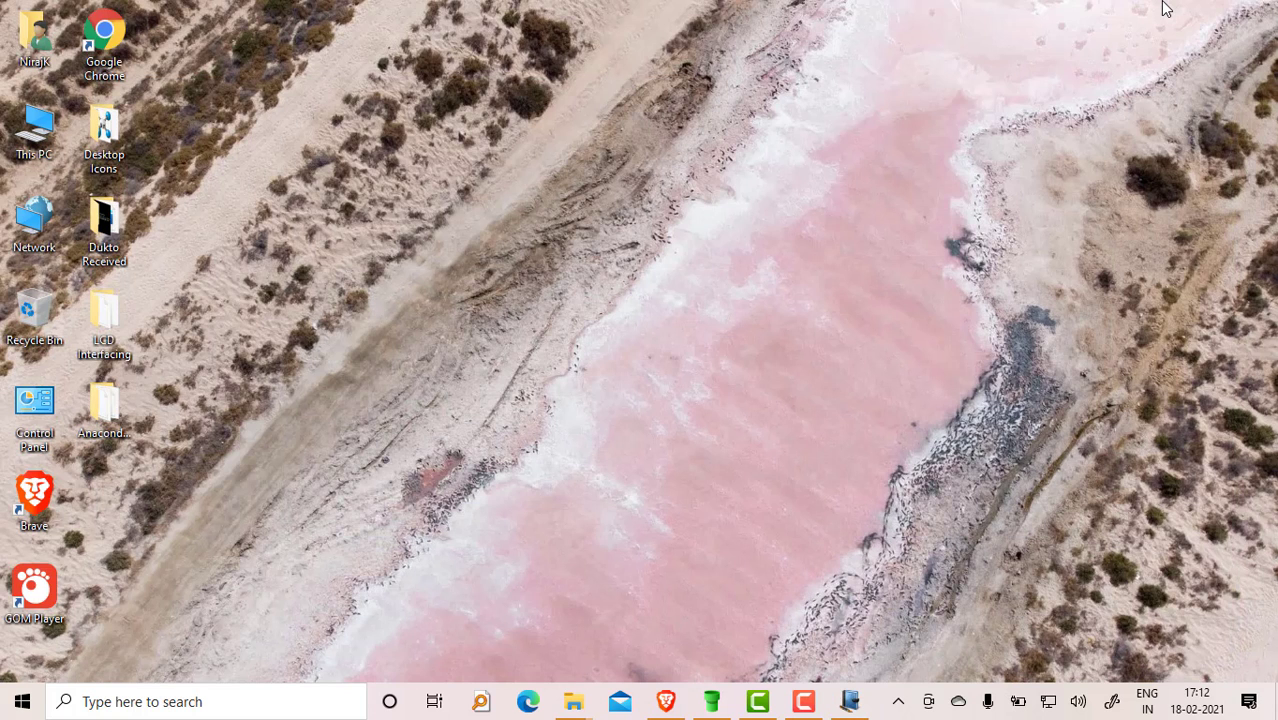
# Step: Open This PC maximized and go into the New Volume (E:) drive
pyautogui.doubleClick(32, 135)
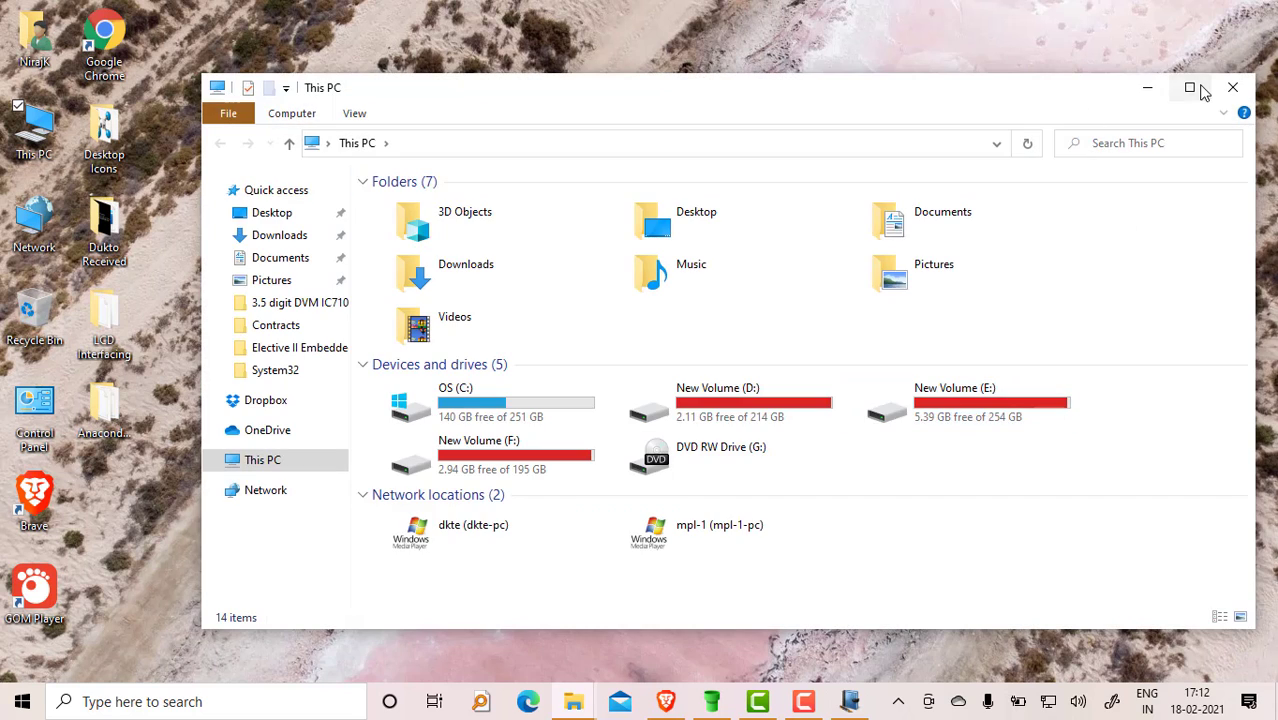
pyautogui.click(1204, 92)
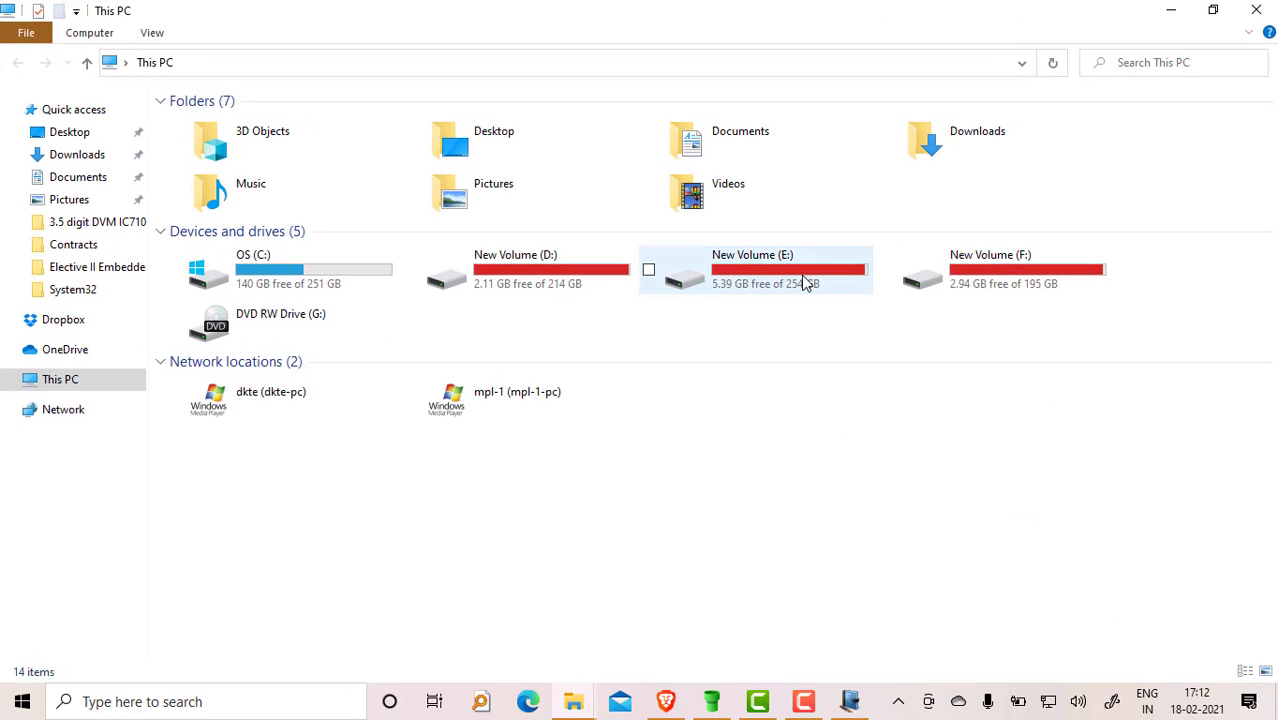
pyautogui.click(866, 283)
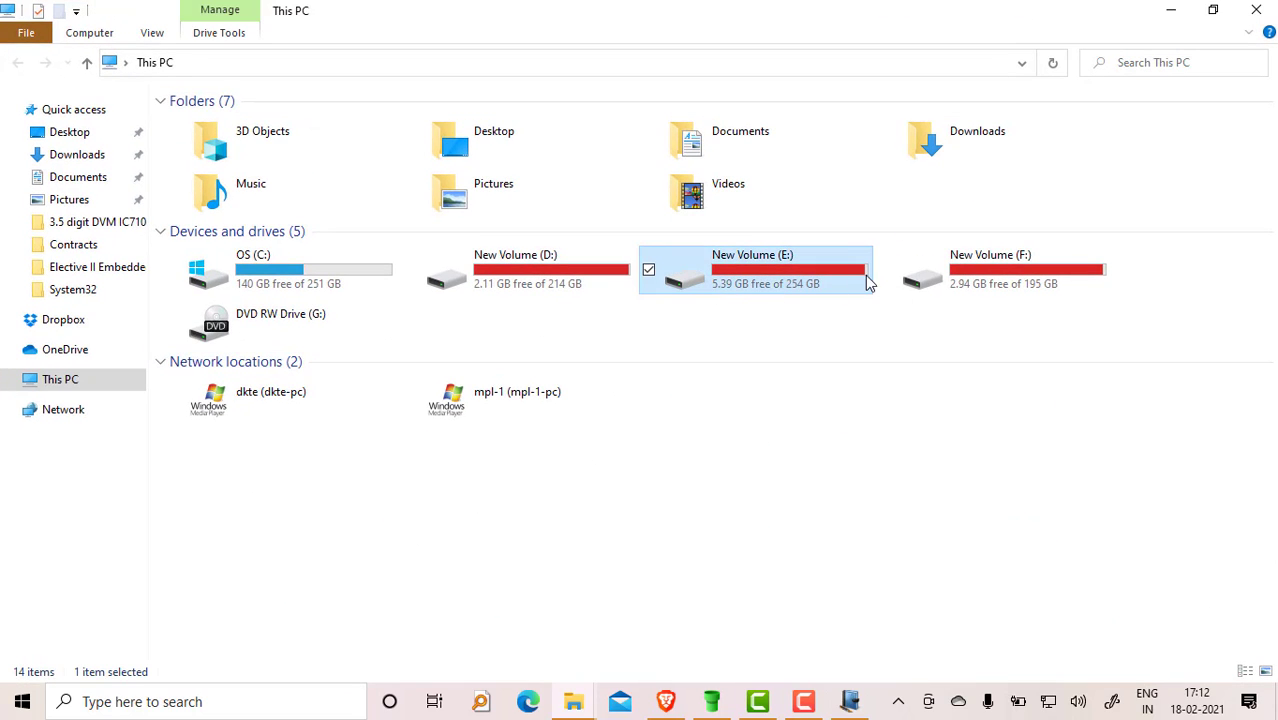
pyautogui.doubleClick(805, 276)
# Step: Navigate to DKTECollege Data > Microcontroller > Drawings and select journal file.jnt
pyautogui.click(278, 166)
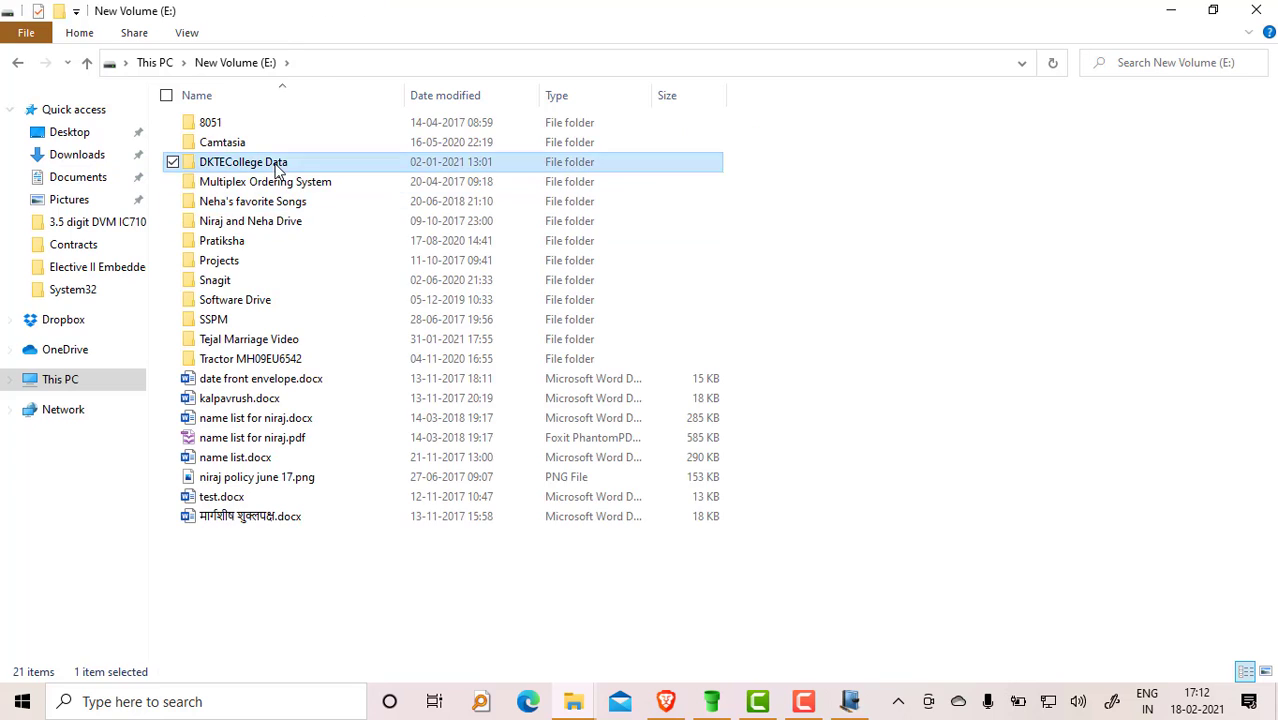
pyautogui.doubleClick(278, 166)
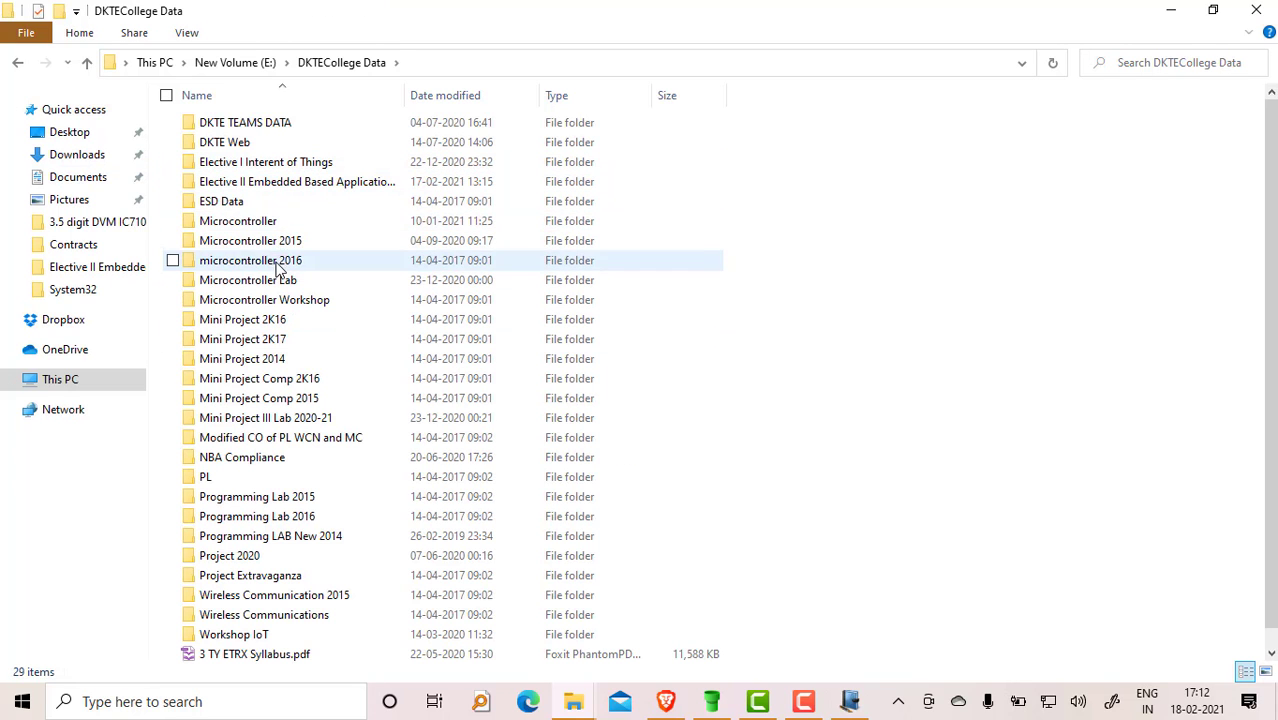
pyautogui.doubleClick(285, 221)
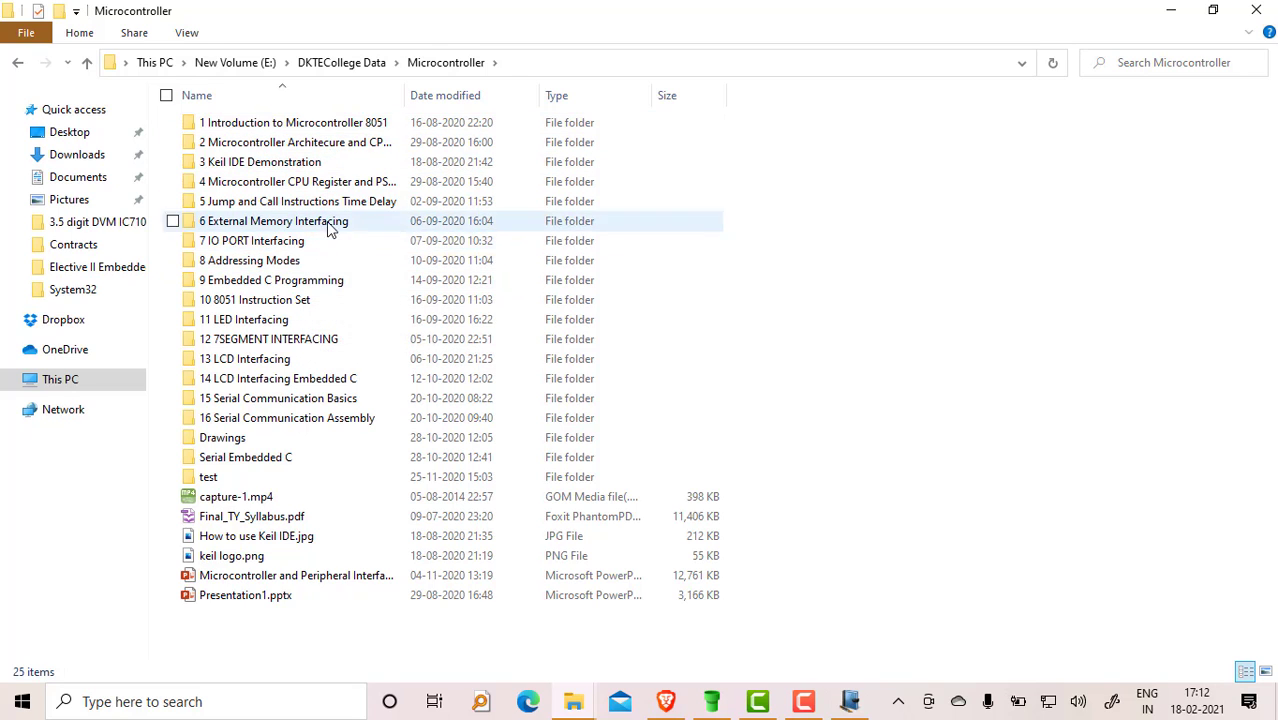
pyautogui.doubleClick(305, 241)
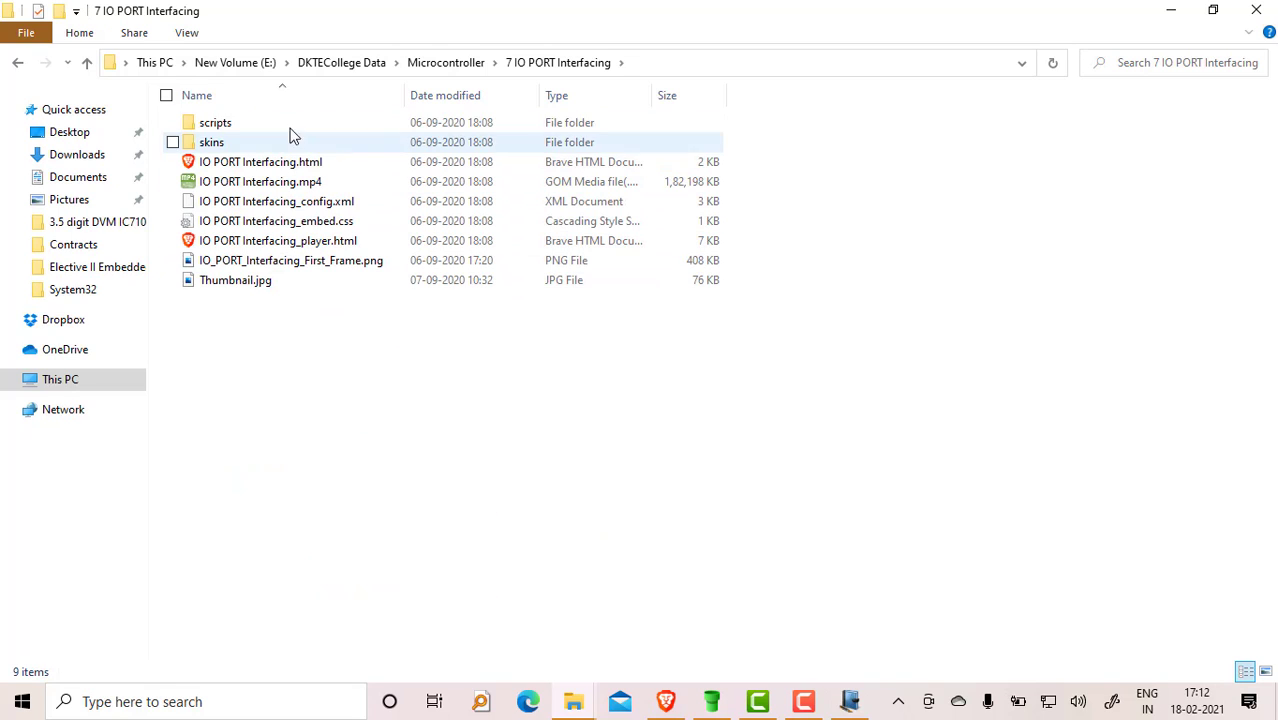
pyautogui.click(18, 63)
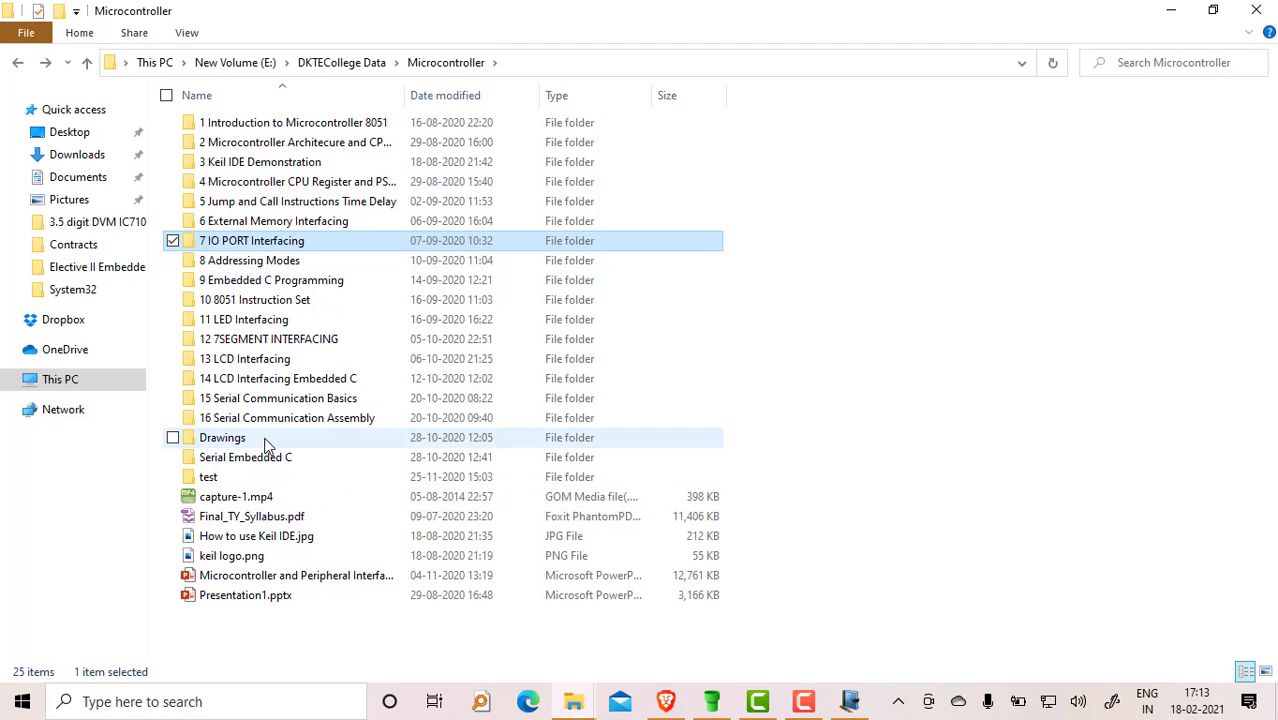
pyautogui.click(266, 443)
pyautogui.doubleClick(267, 443)
pyautogui.click(236, 145)
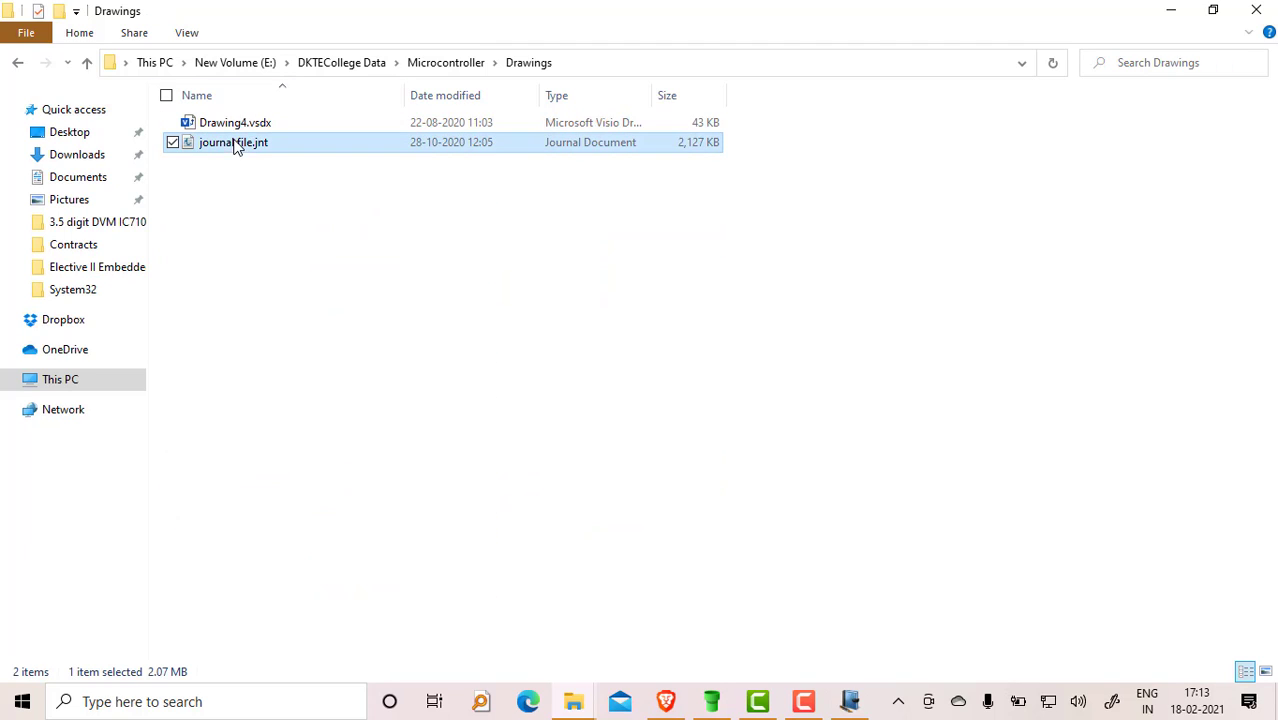
# Step: Open journal file.jnt in Journal, accepting the security warning
pyautogui.press('Return')
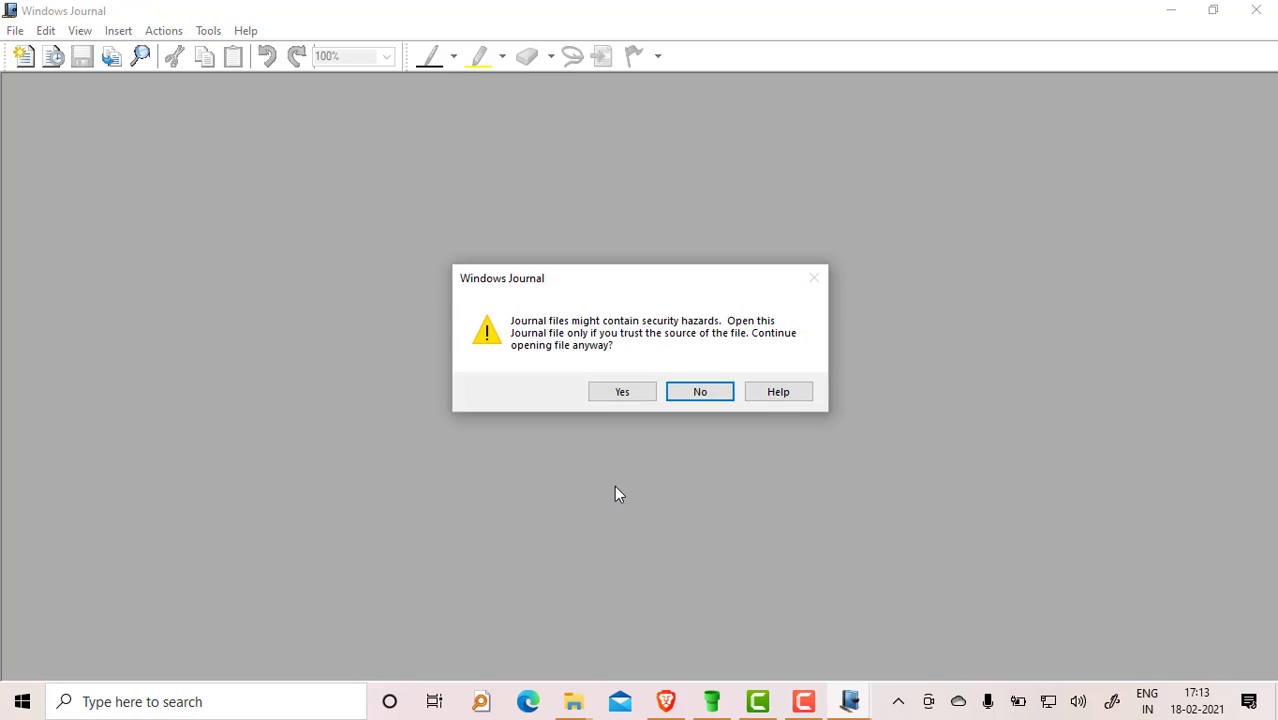
pyautogui.click(638, 392)
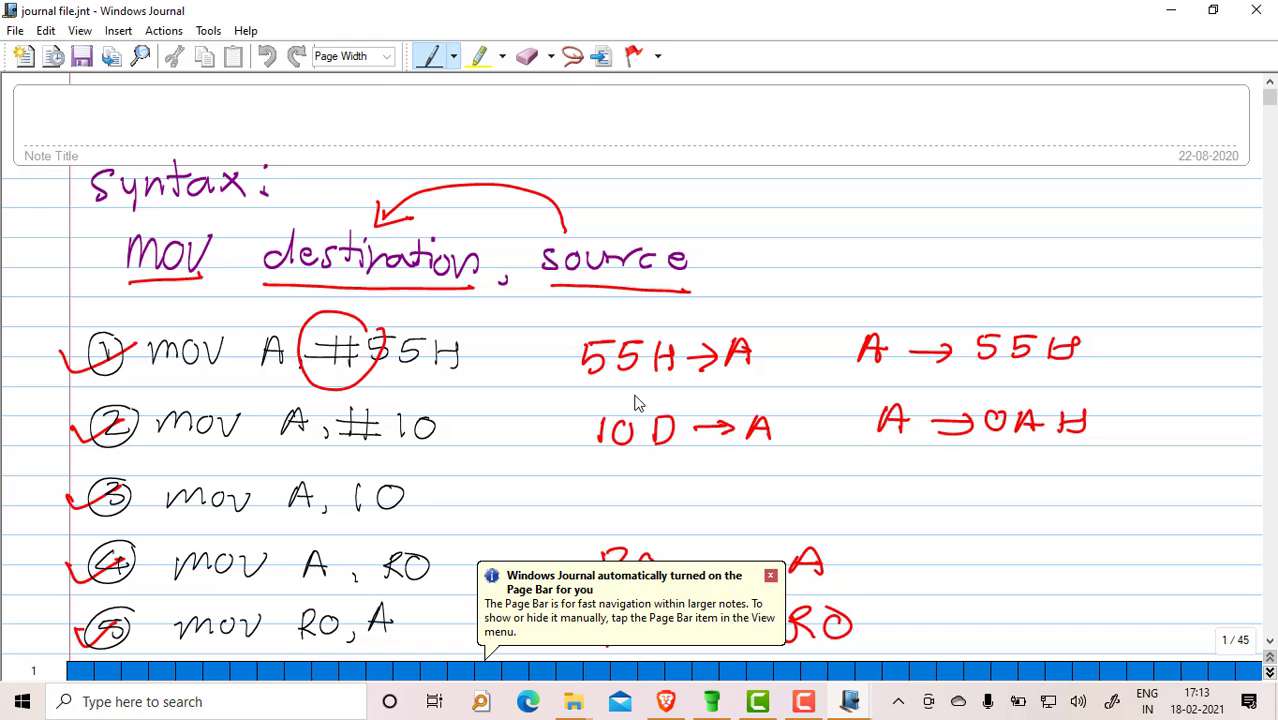
pyautogui.scroll(-3, 650, 396)
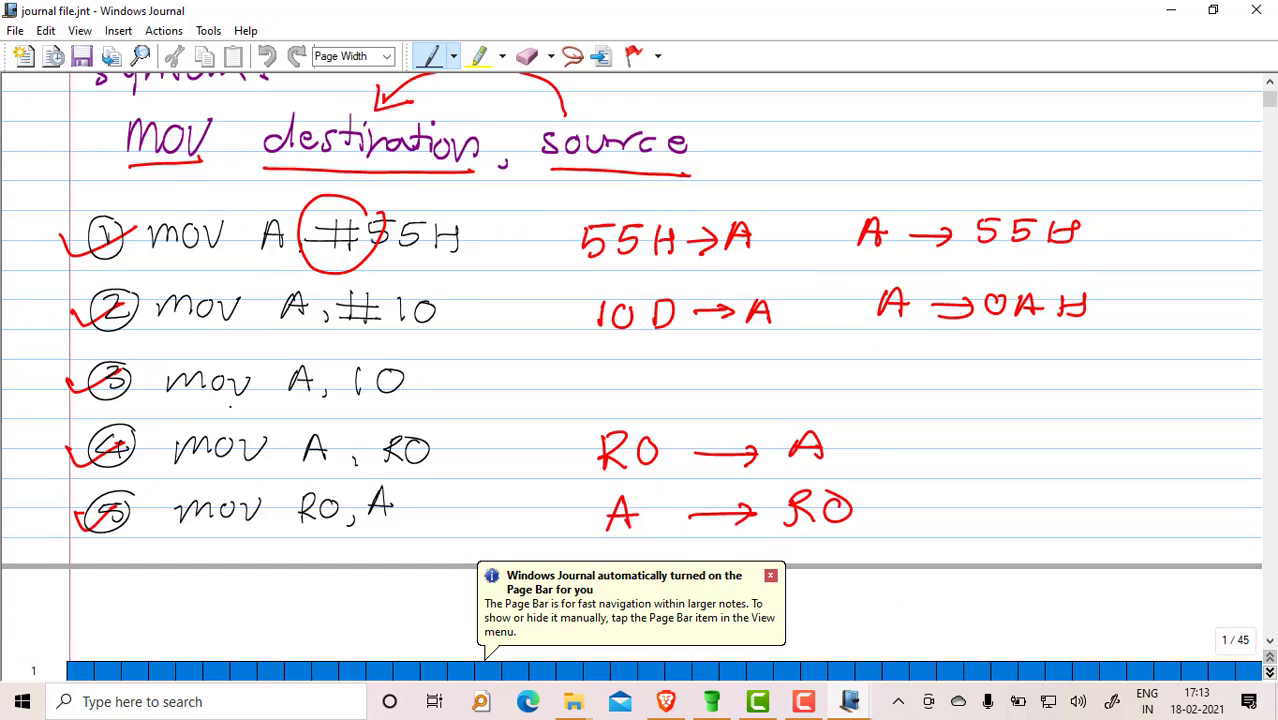
pyautogui.scroll(3, 650, 396)
pyautogui.scroll(-10, 650, 398)
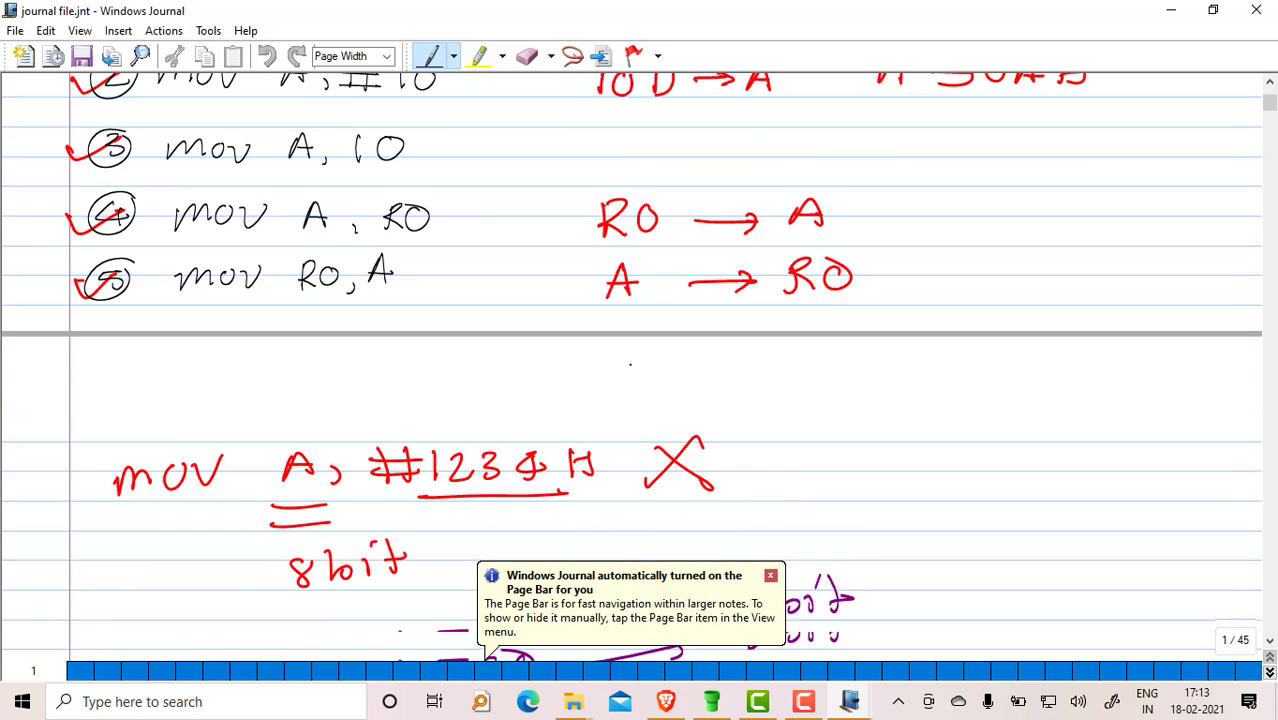
pyautogui.scroll(-3, 616, 349)
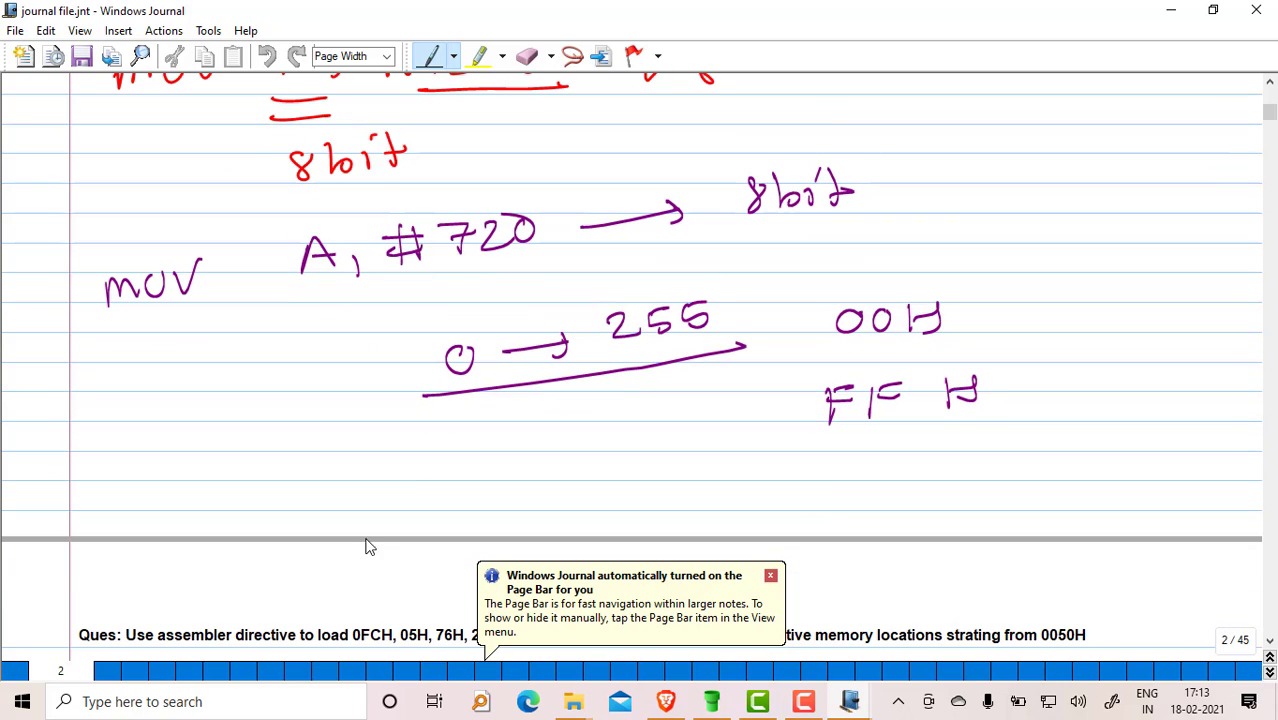
# Step: Dismiss the Page Bar tip, scroll through the 45 pages, and close Journal
pyautogui.click(770, 576)
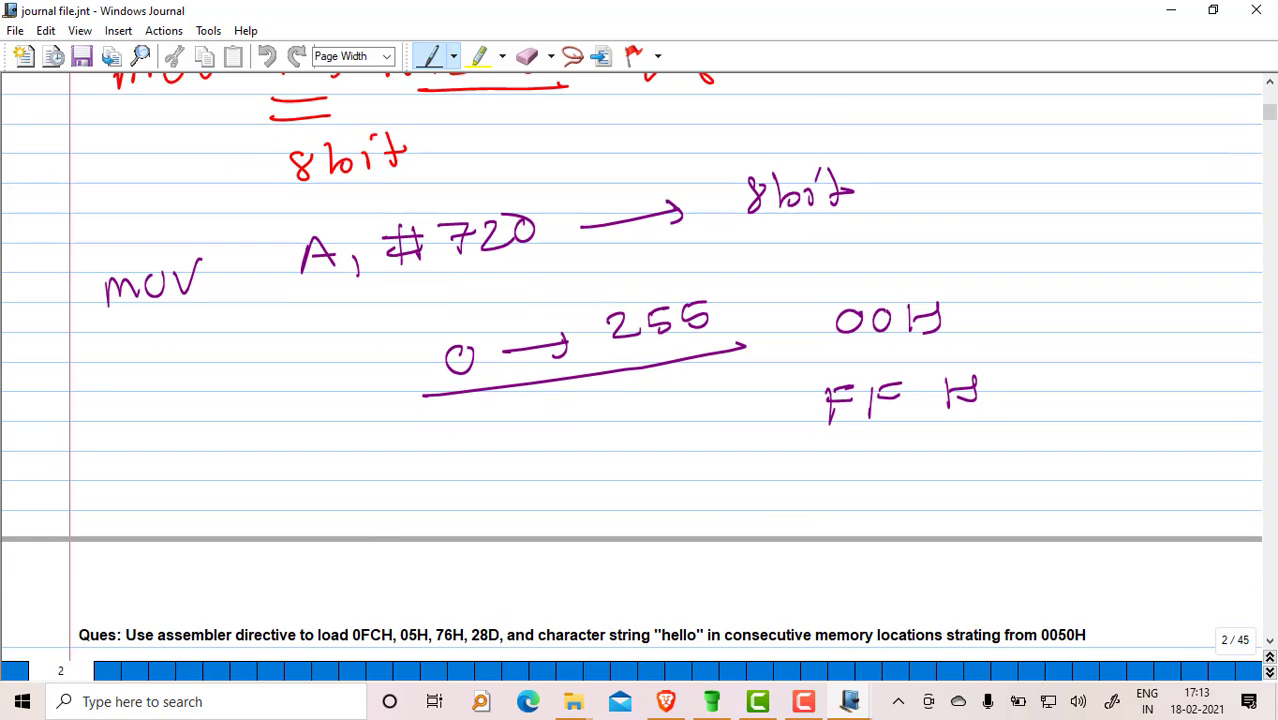
pyautogui.moveTo(1270, 122); pyautogui.dragTo(1272, 190)
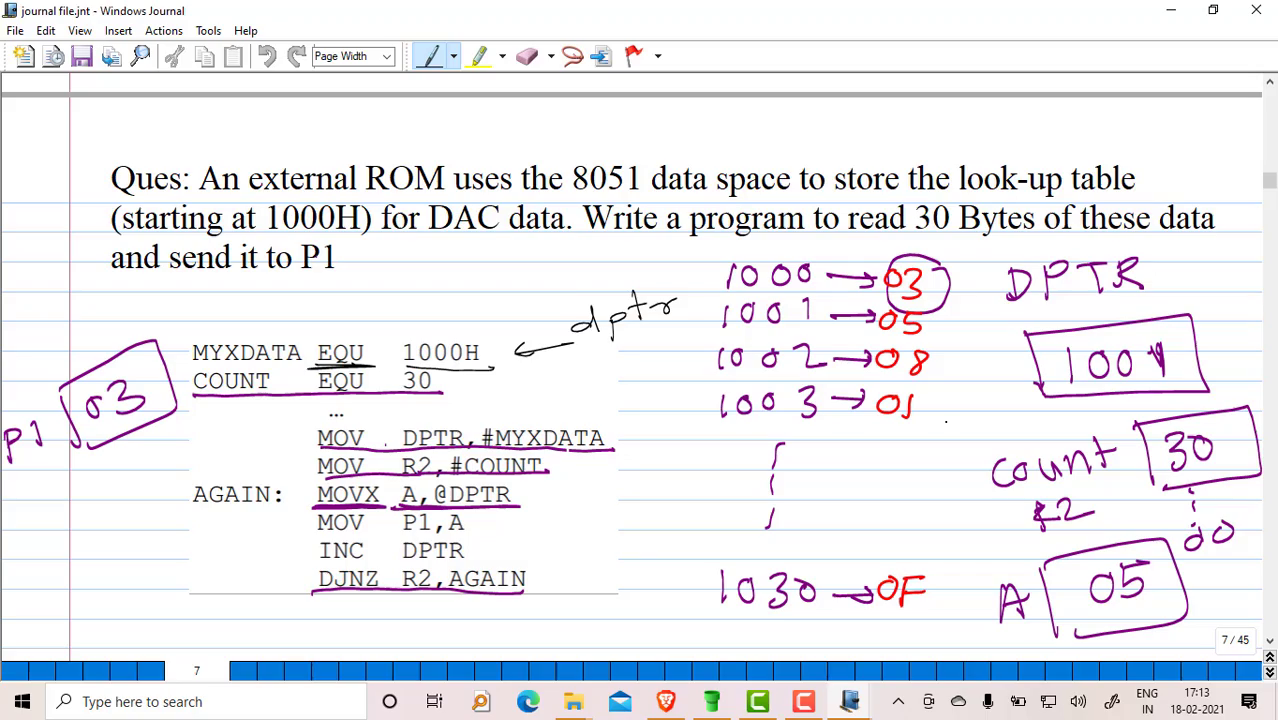
pyautogui.moveTo(1270, 190); pyautogui.dragTo(1270, 360)
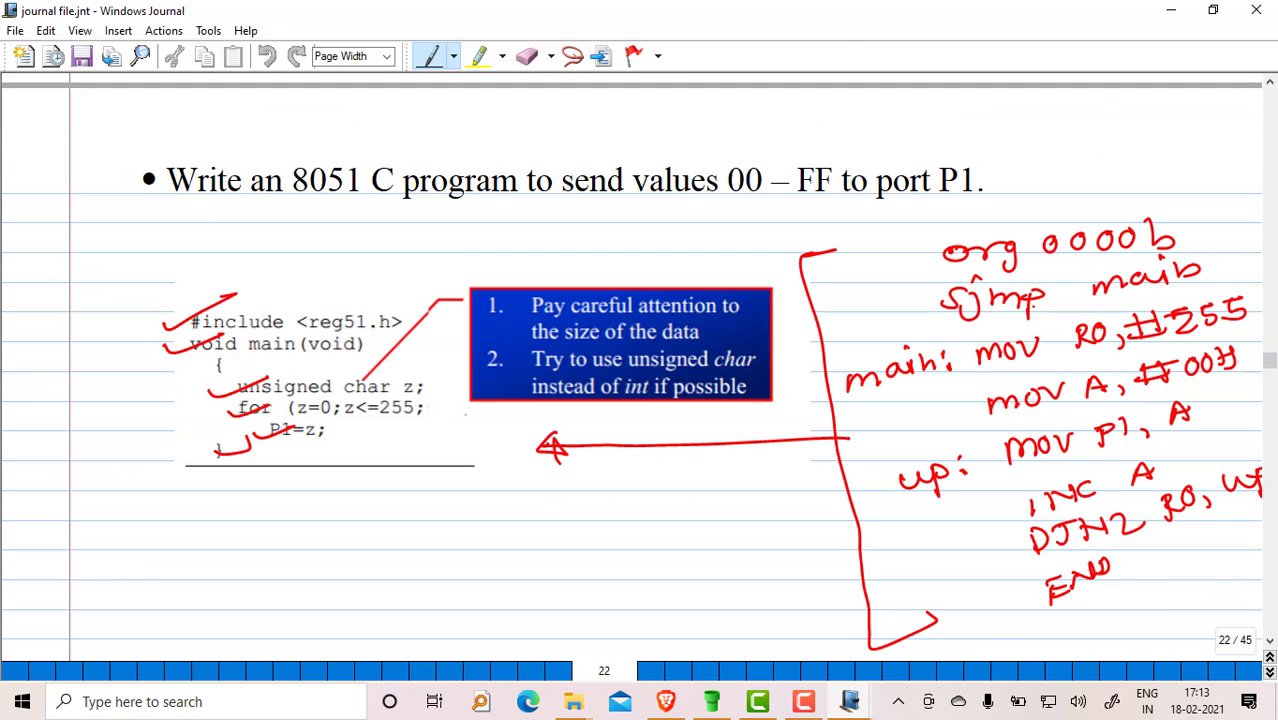
pyautogui.click(1262, 9)
# Step: Restore the test.jnt note window from the taskbar
pyautogui.click(857, 704)
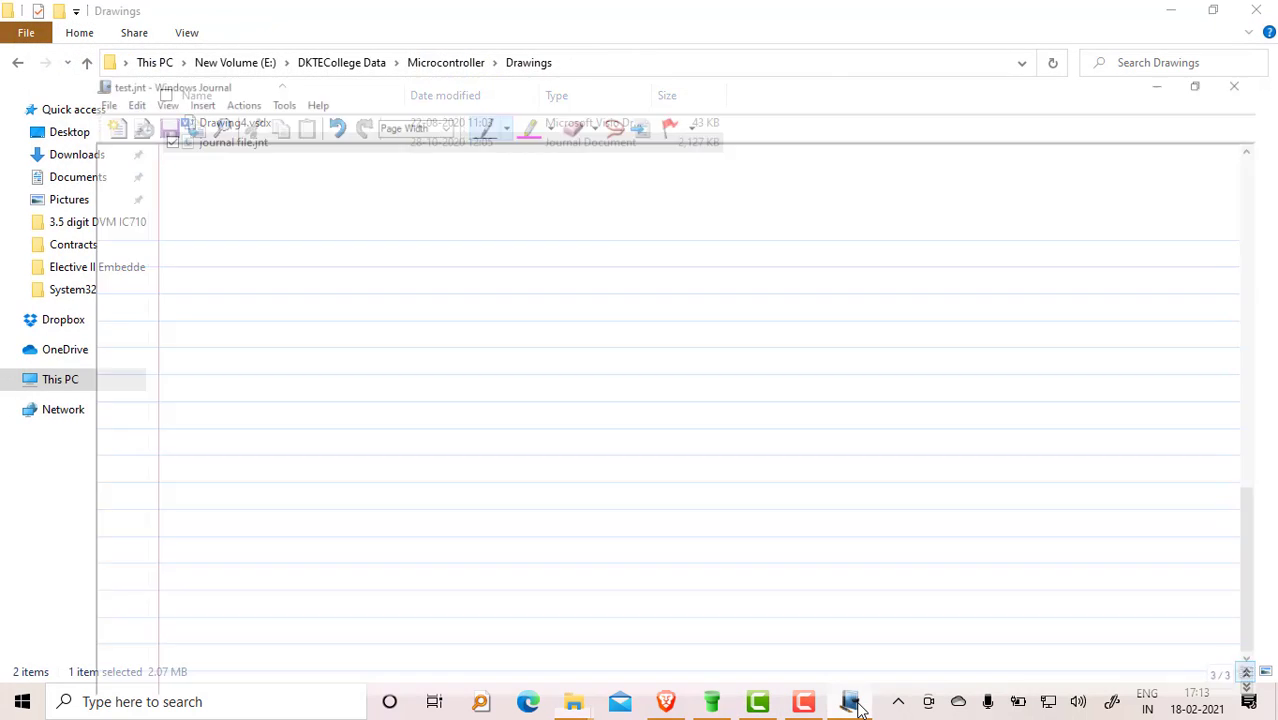